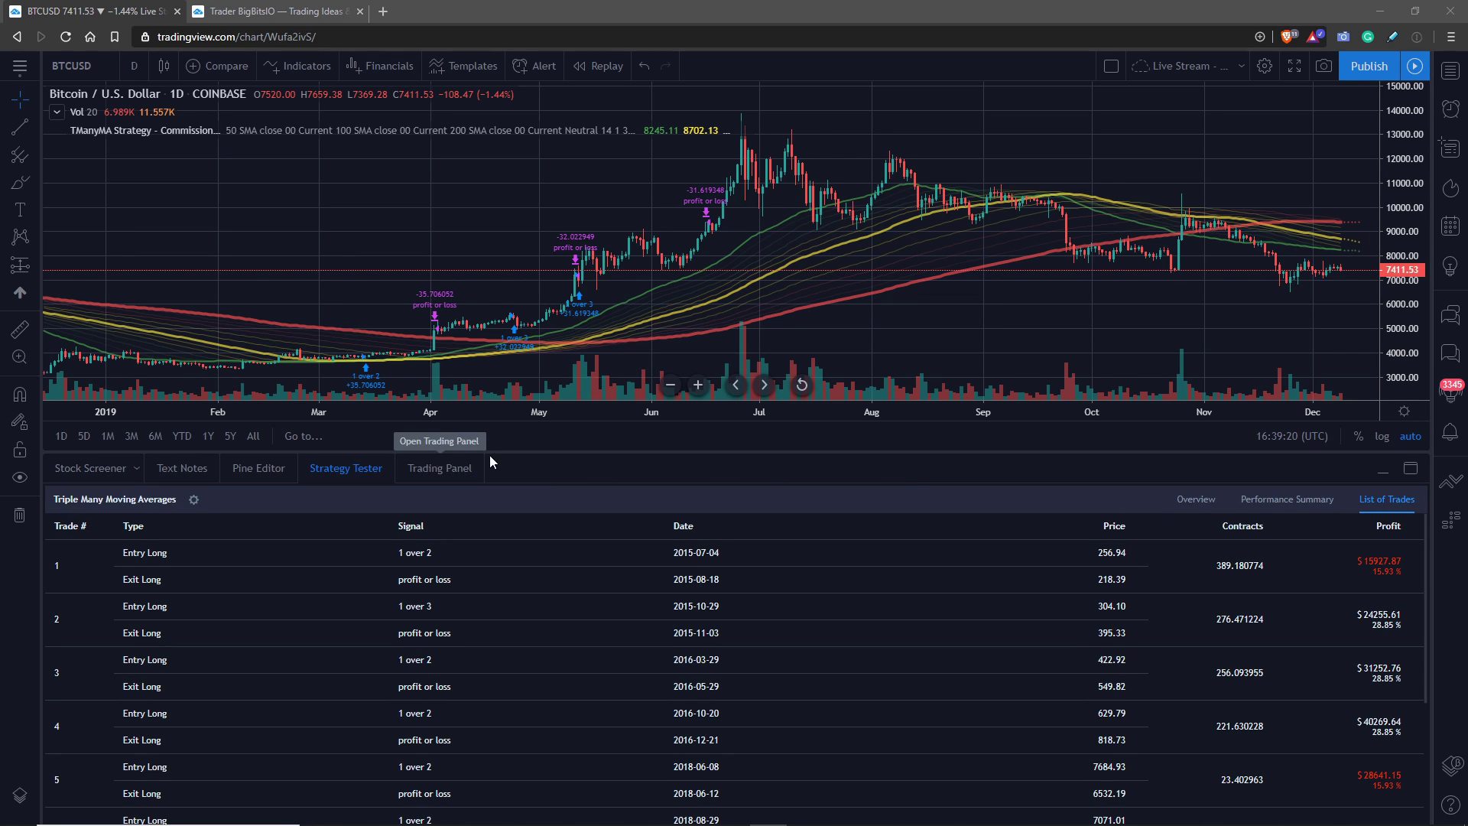
Connect the Paper Trading account as the brokerage and show its order panel.
click(447, 471)
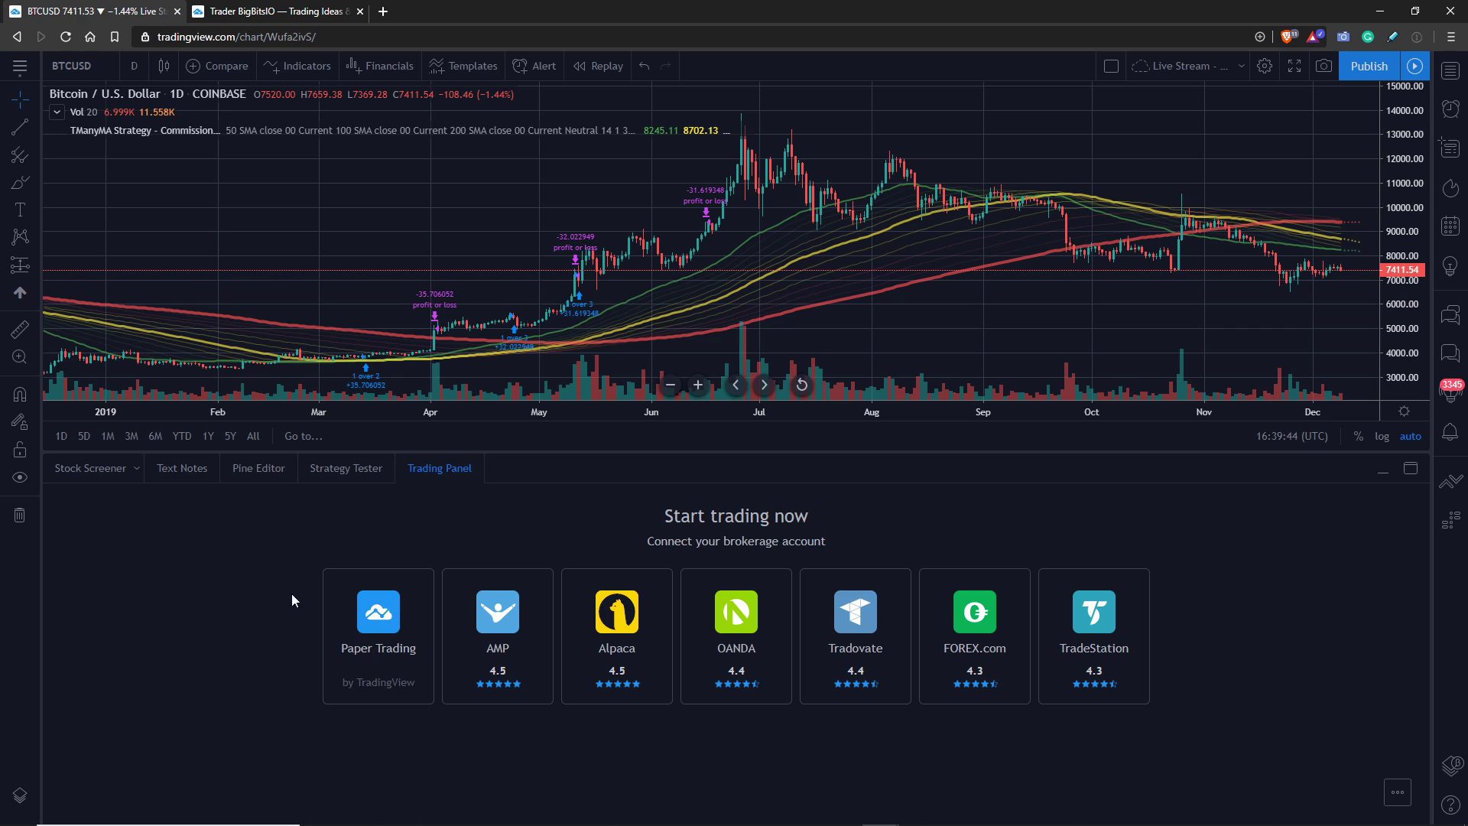
click(374, 630)
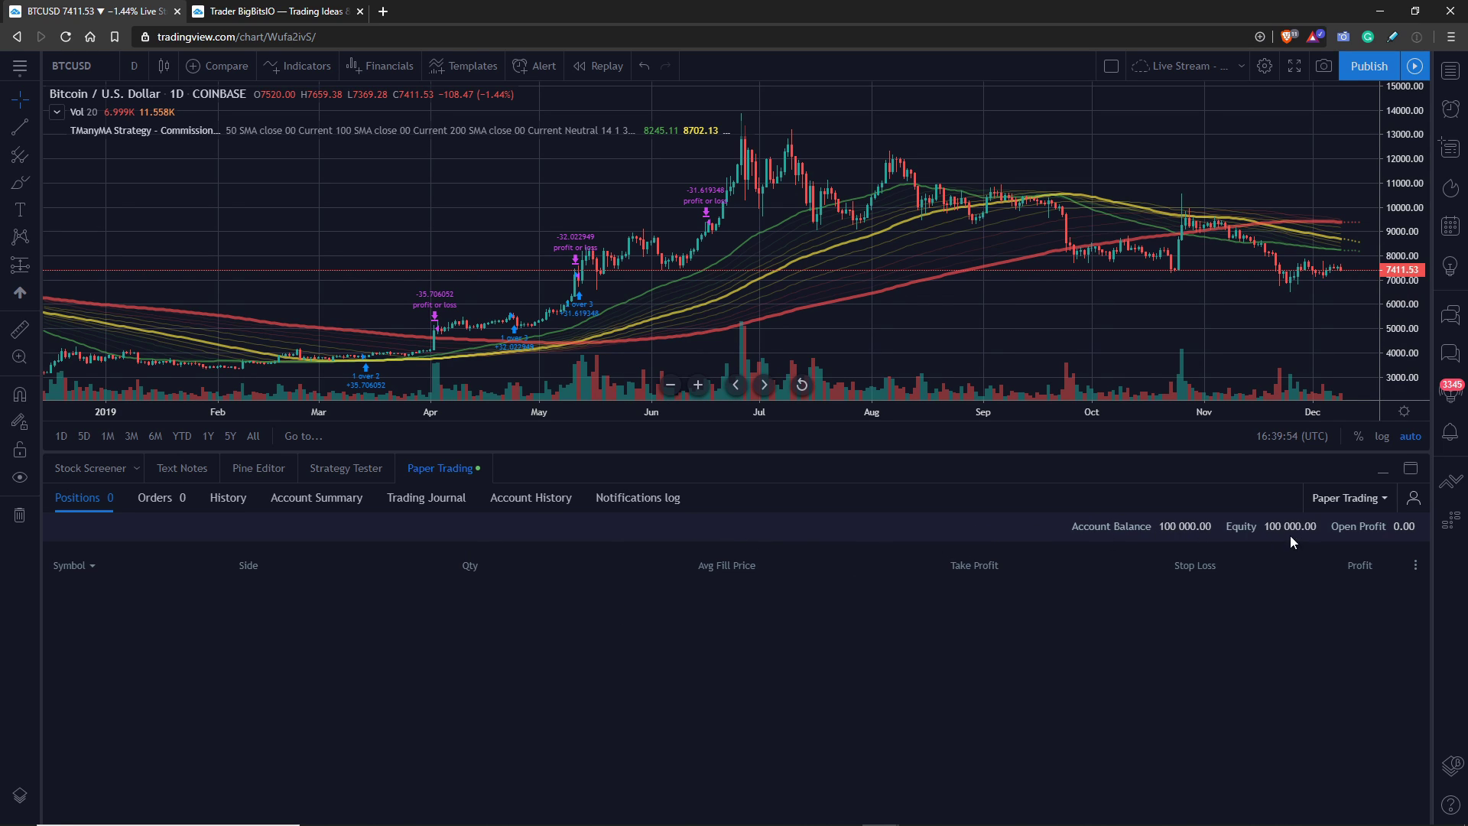
click(1414, 502)
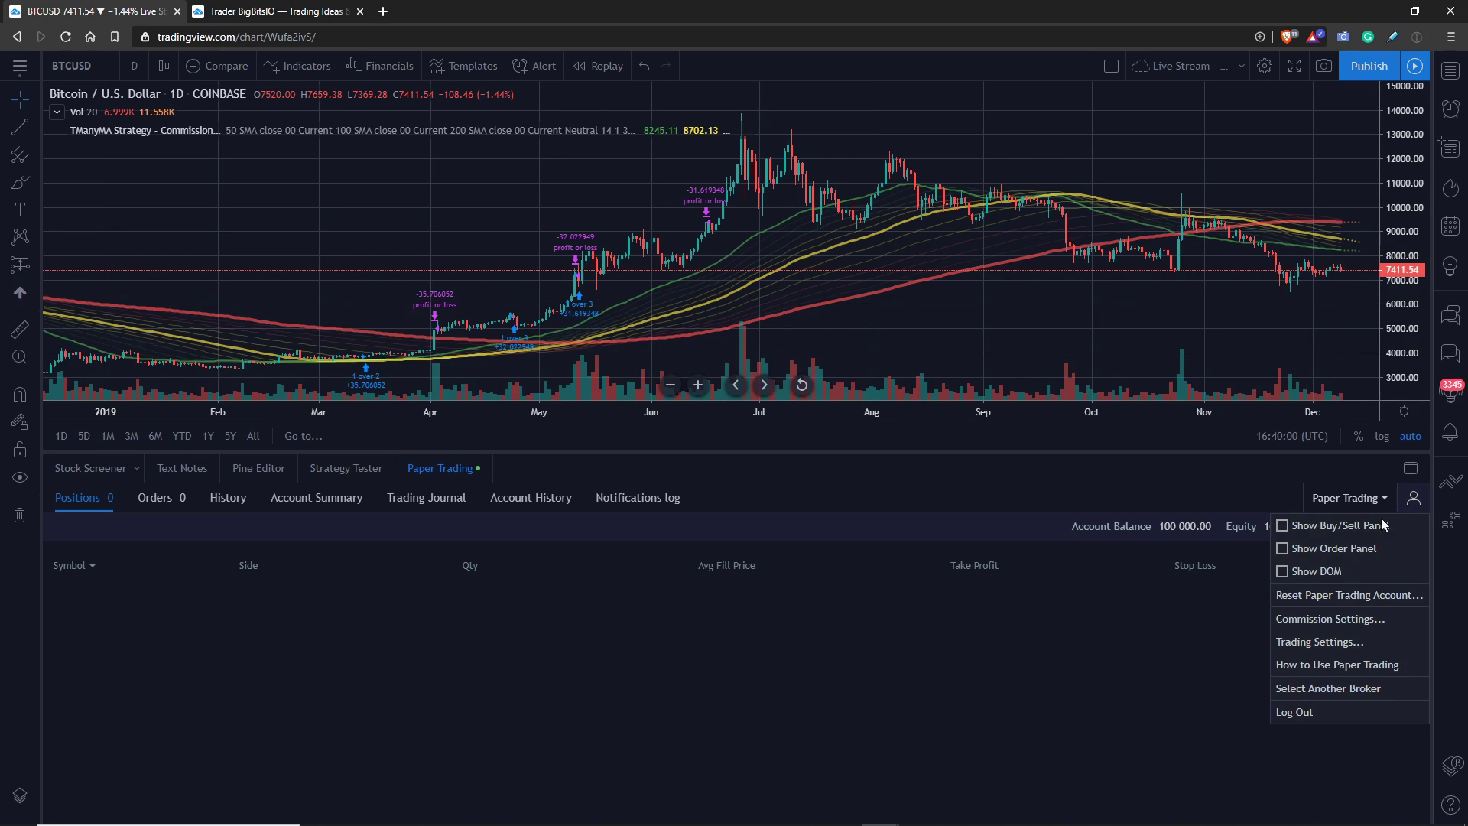
click(1326, 550)
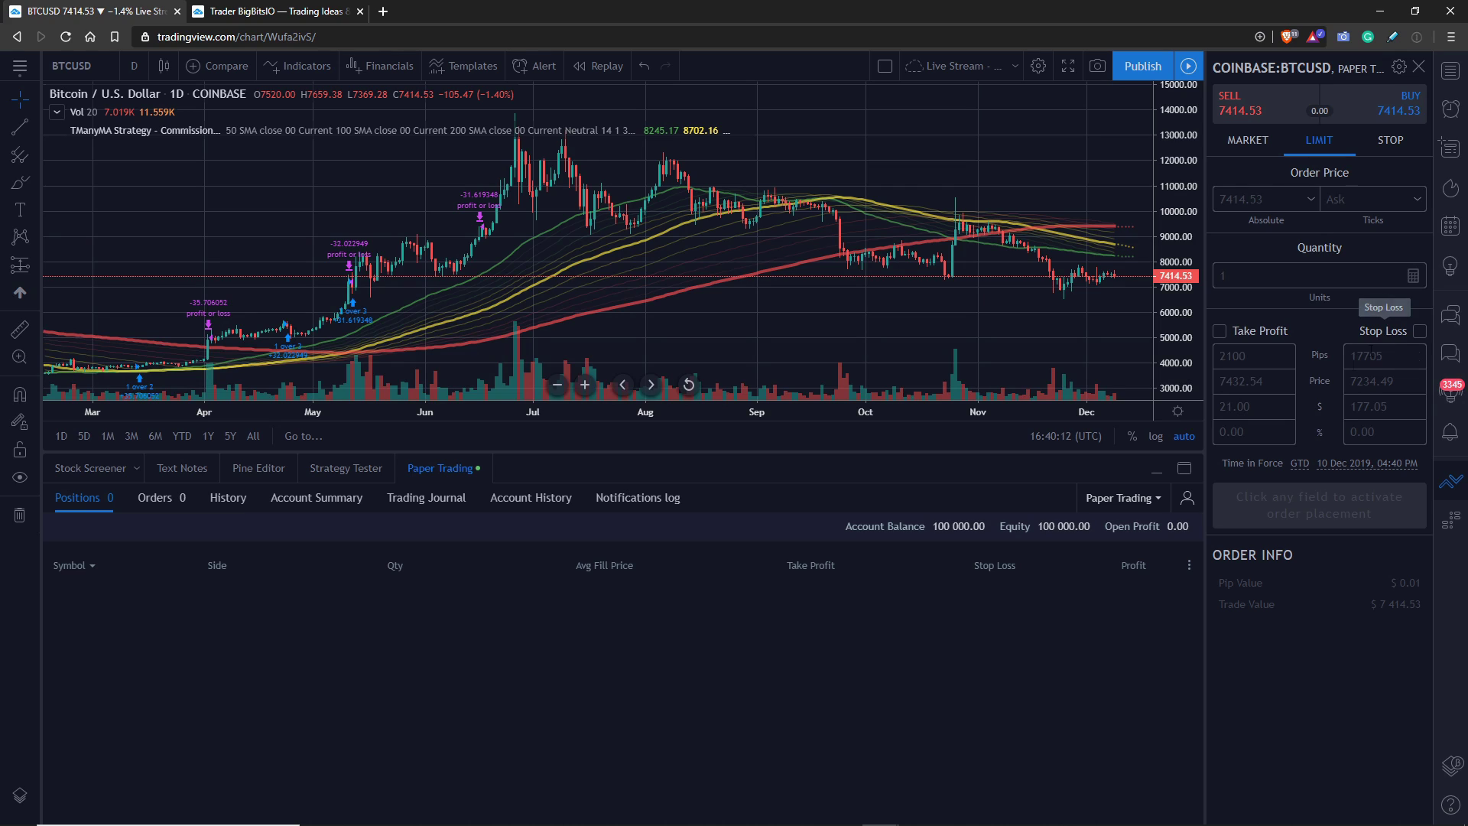
Compare the market and limit order forms for BTCUSD, leaving the order type on market.
click(1255, 145)
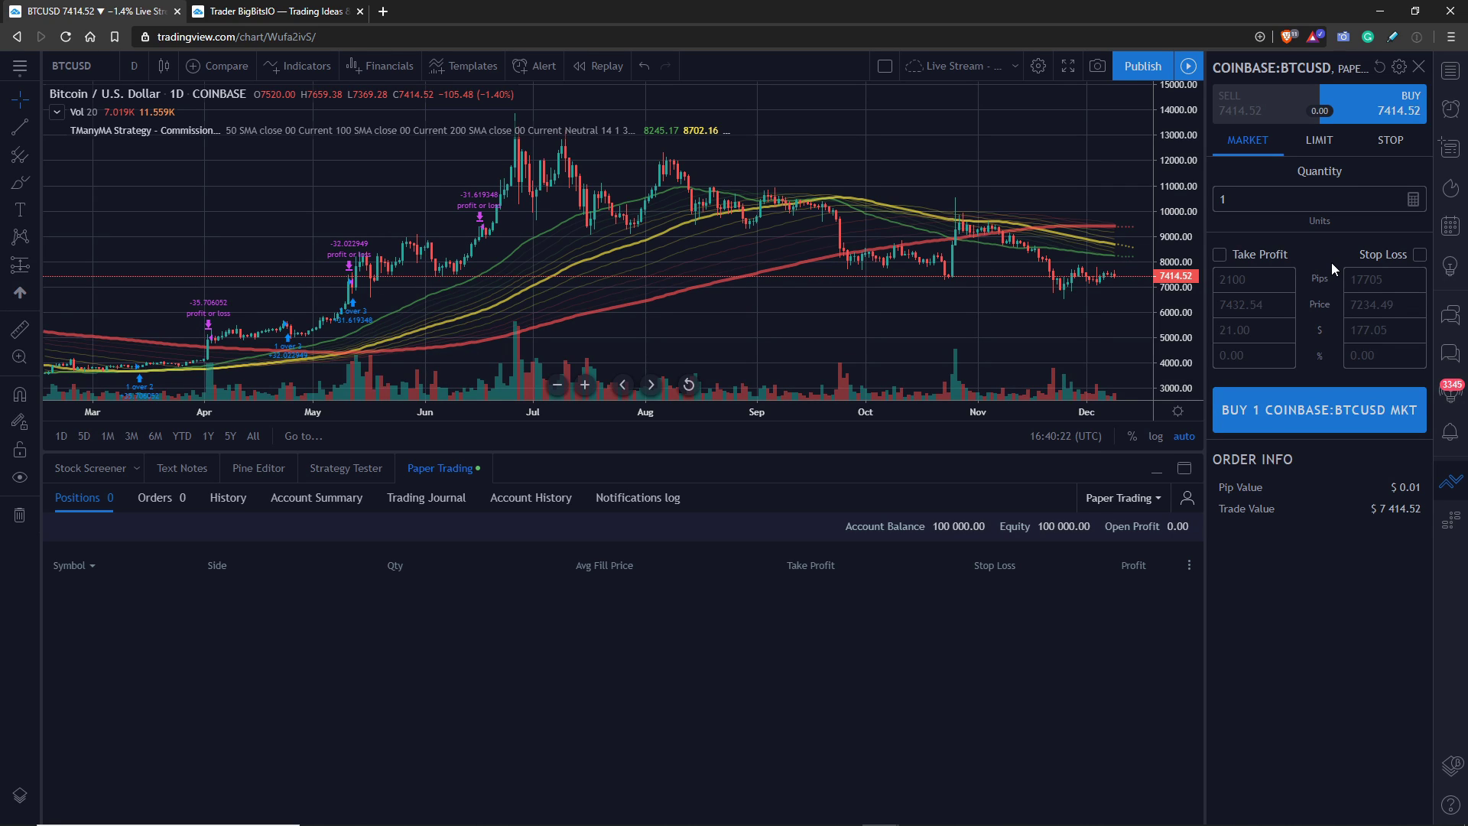
click(1320, 147)
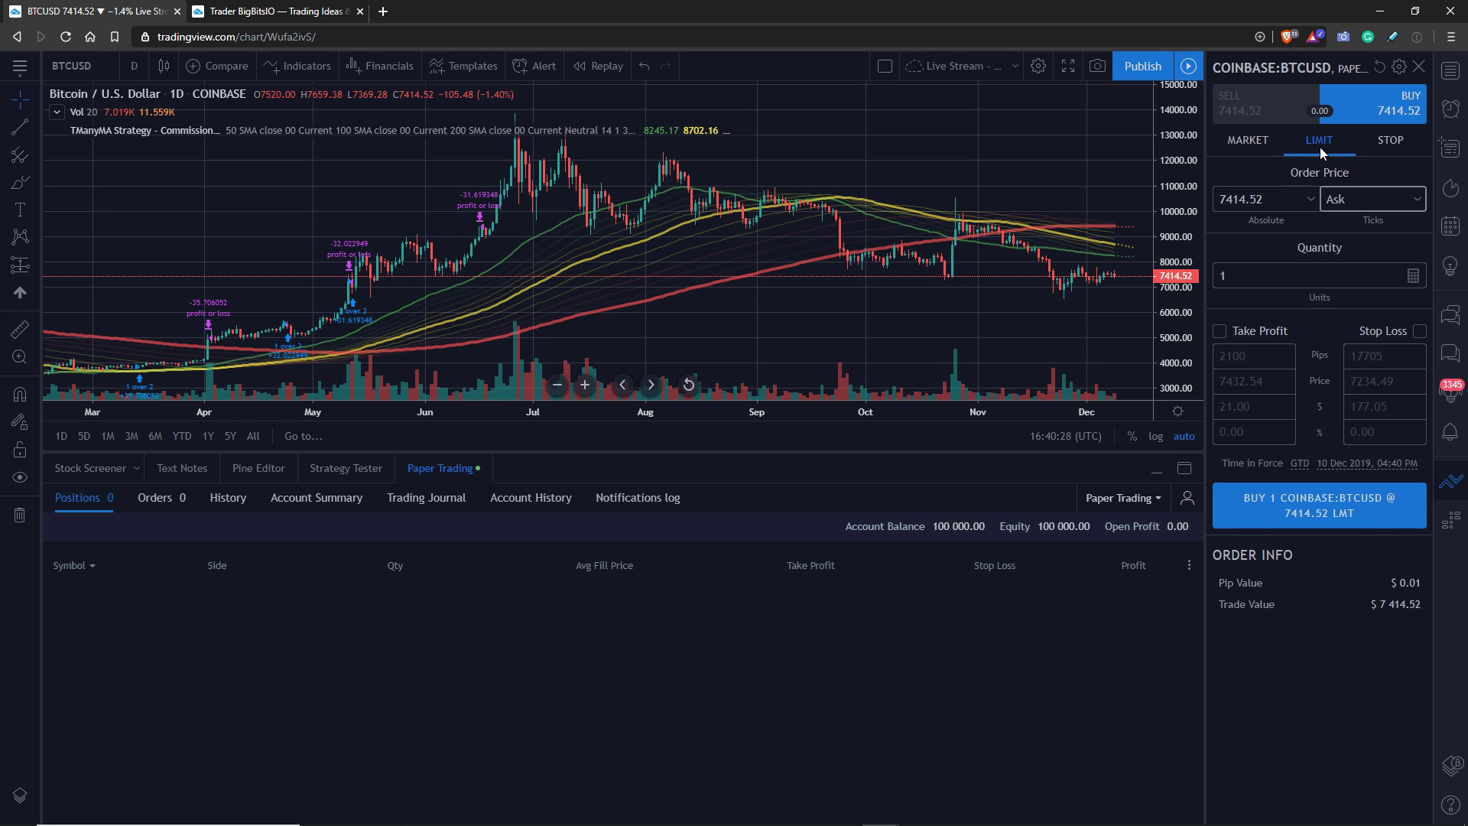
click(1250, 144)
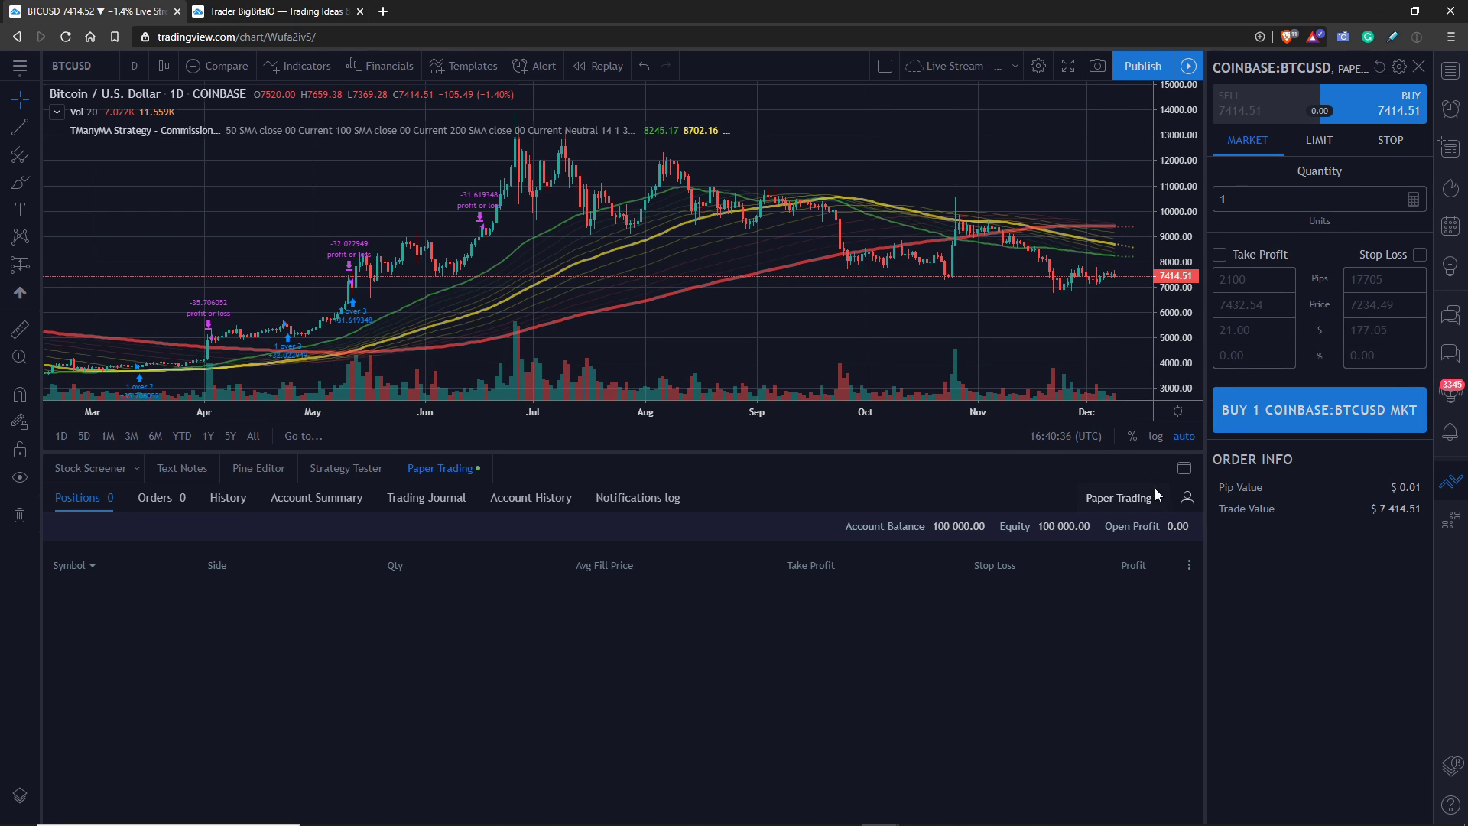
Reset the paper trading account with a starting balance of 8000.
click(1188, 503)
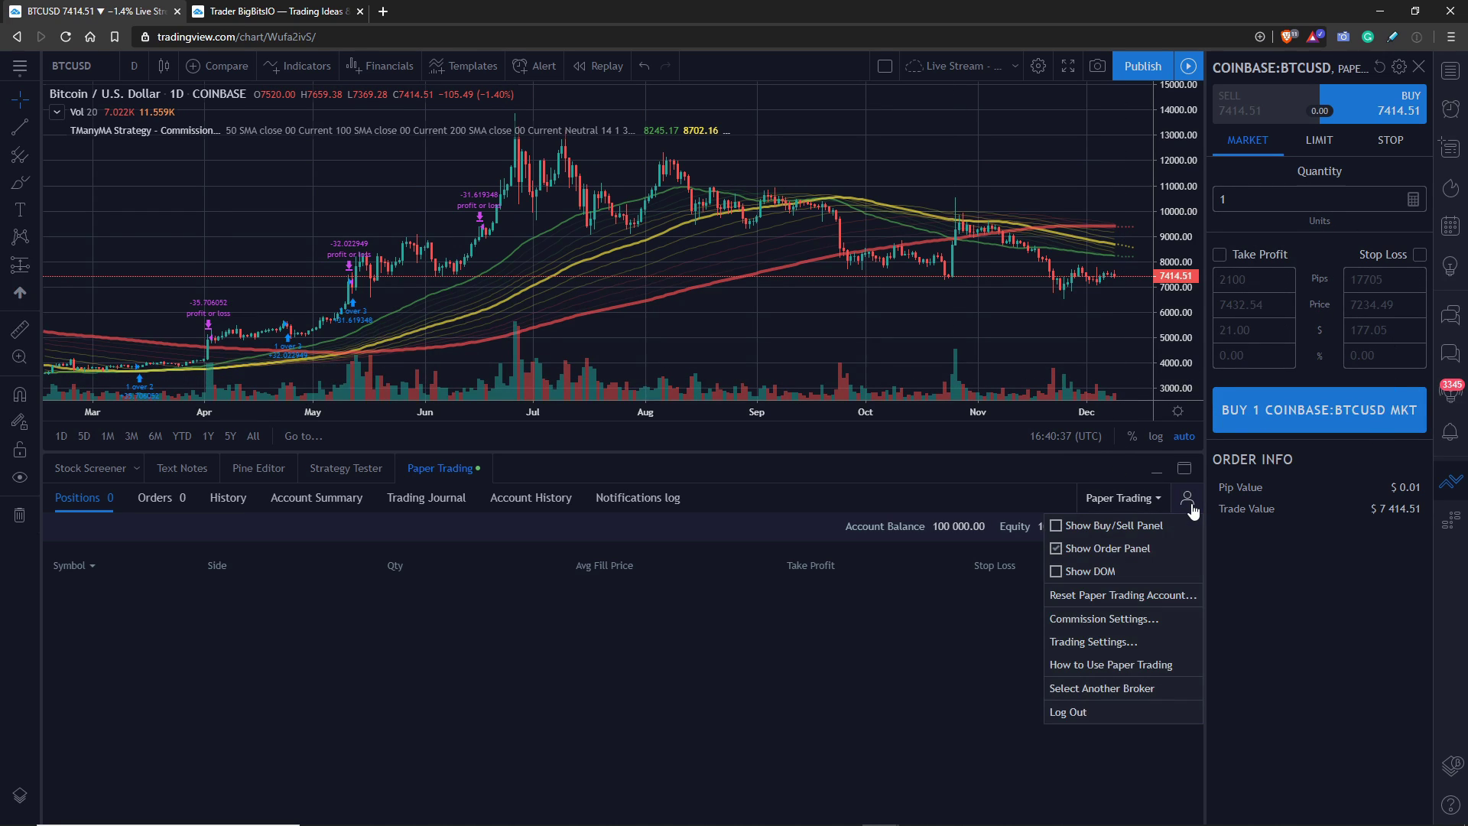
click(1155, 594)
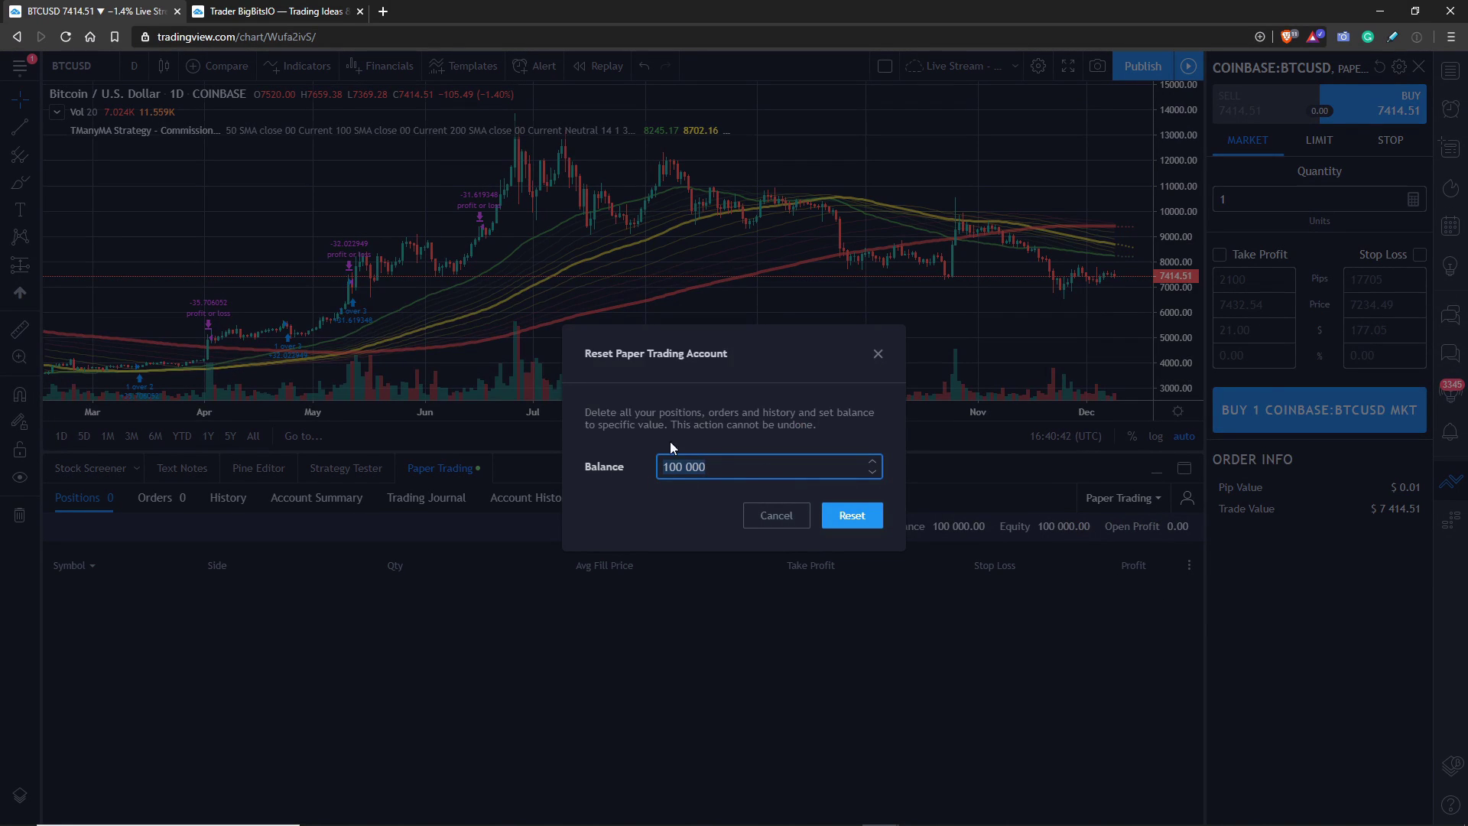
click(764, 467)
drag(741, 469, 633, 474)
text(8000)
click(859, 517)
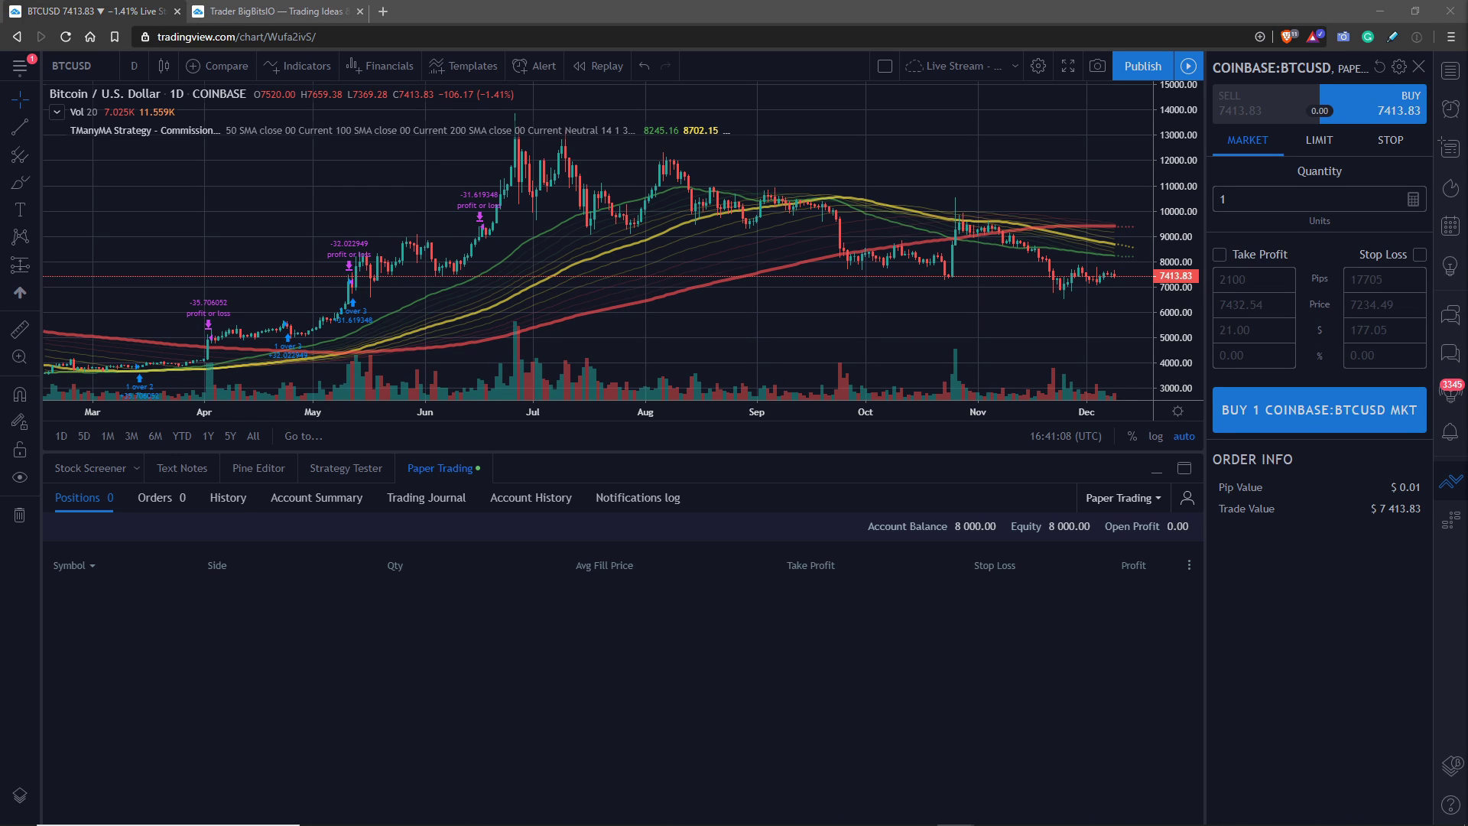
Apply a paper trading commission of 0.5 percent in the commission settings.
click(1188, 501)
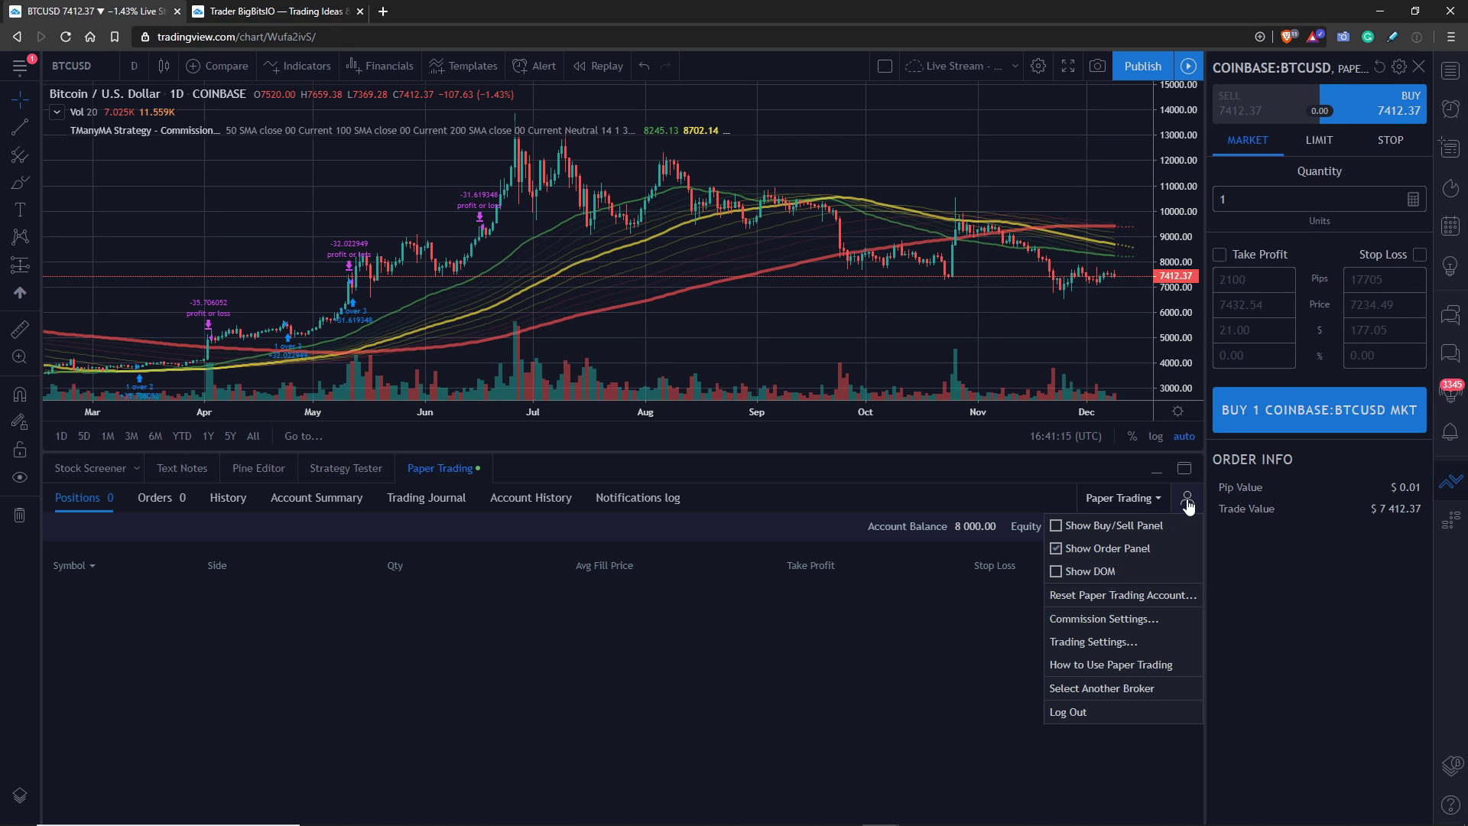
click(1126, 619)
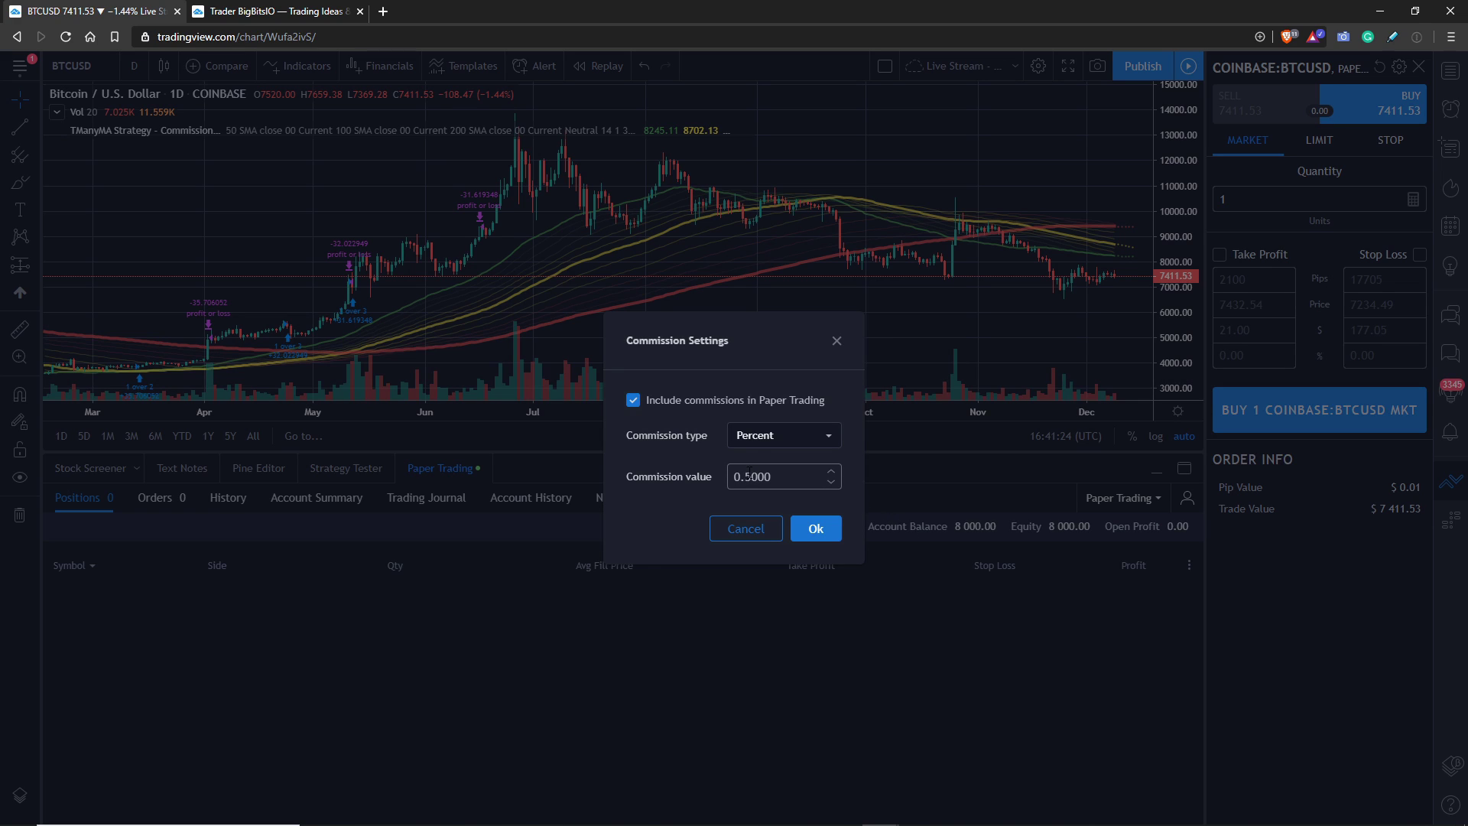
drag(736, 478, 794, 479)
click(793, 479)
click(815, 529)
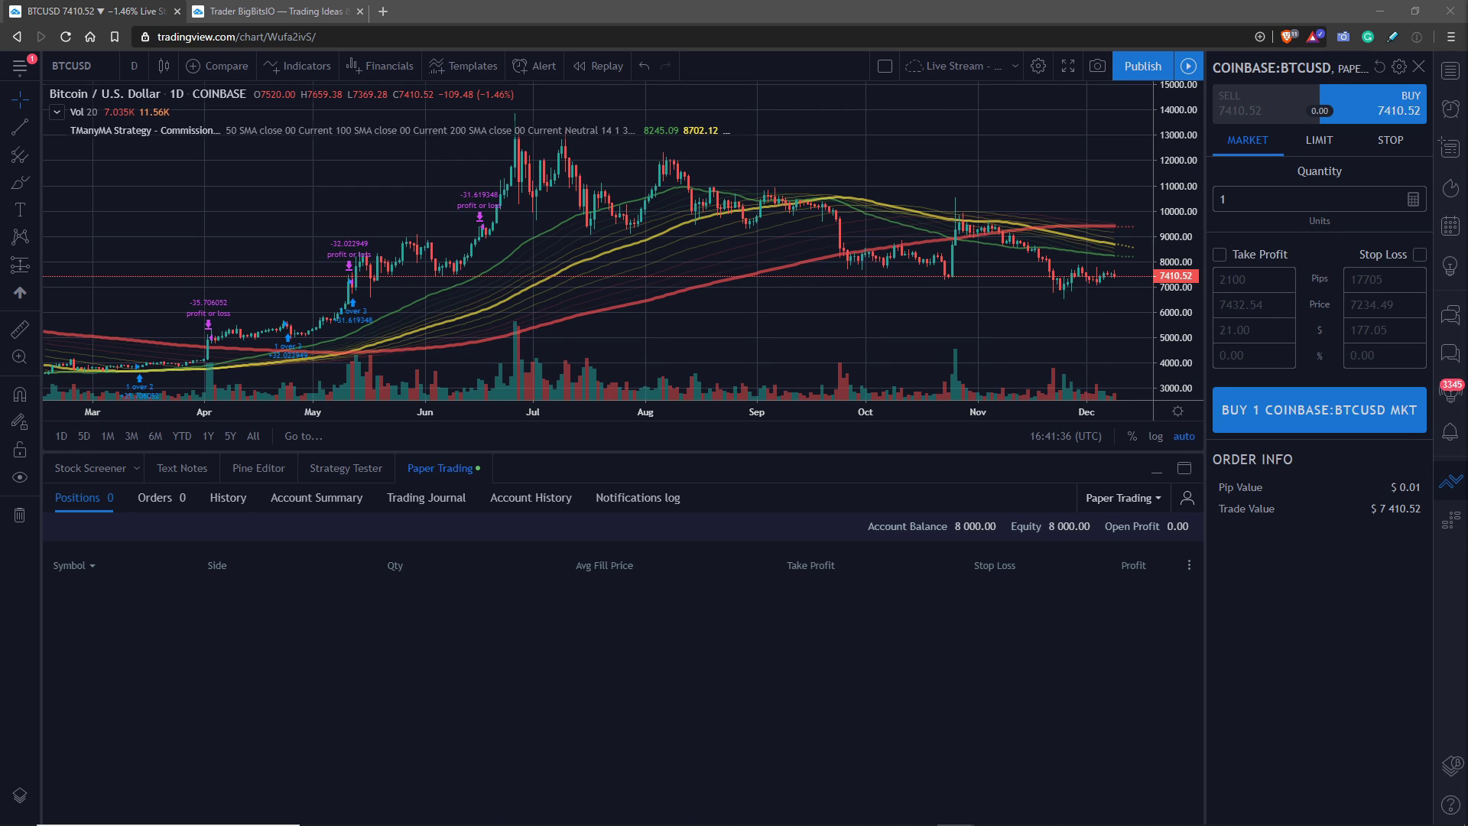
Compare the sell and buy sides of the market order form, ending on buy.
click(1252, 139)
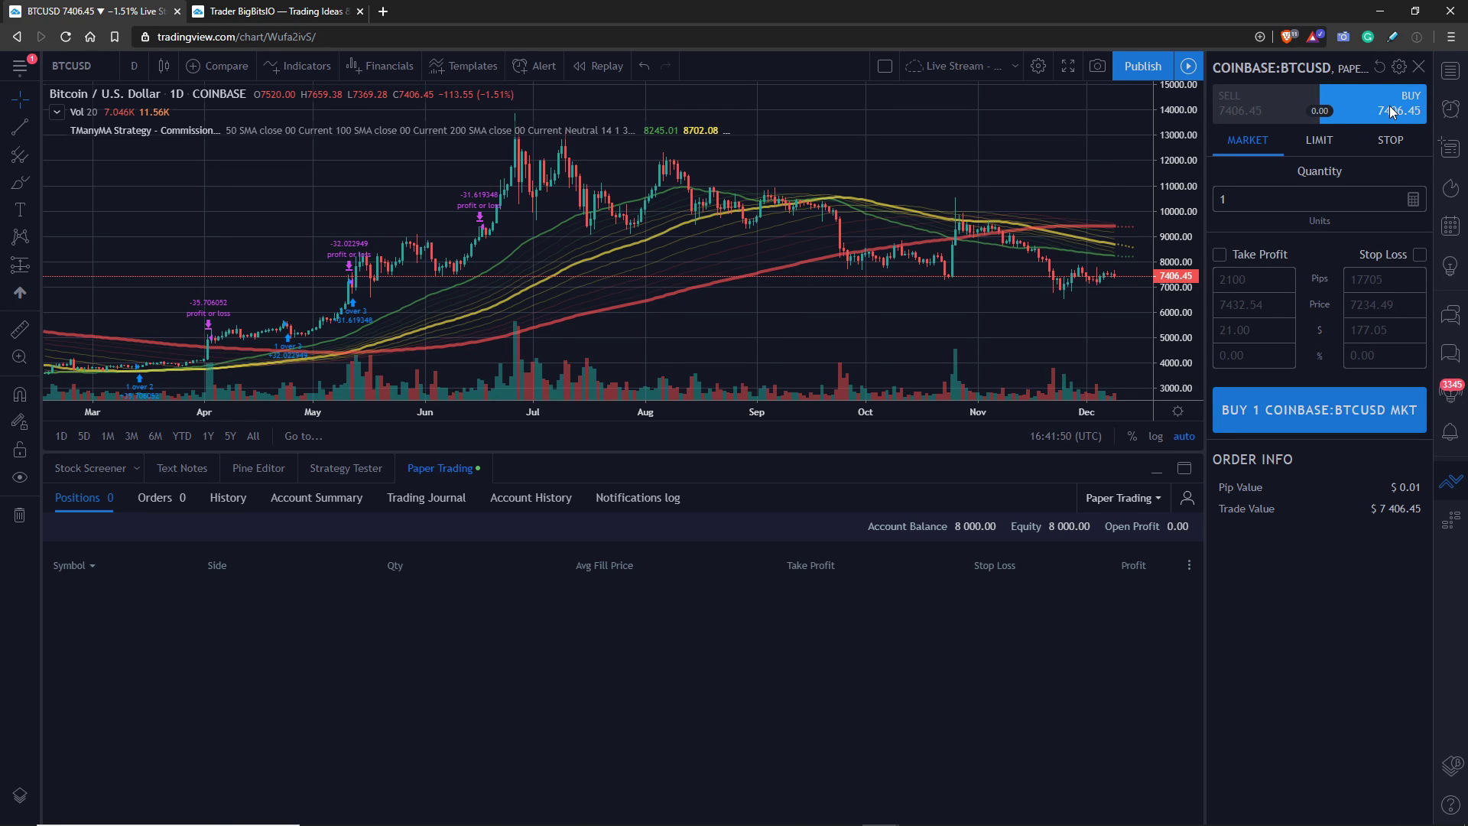
click(1273, 104)
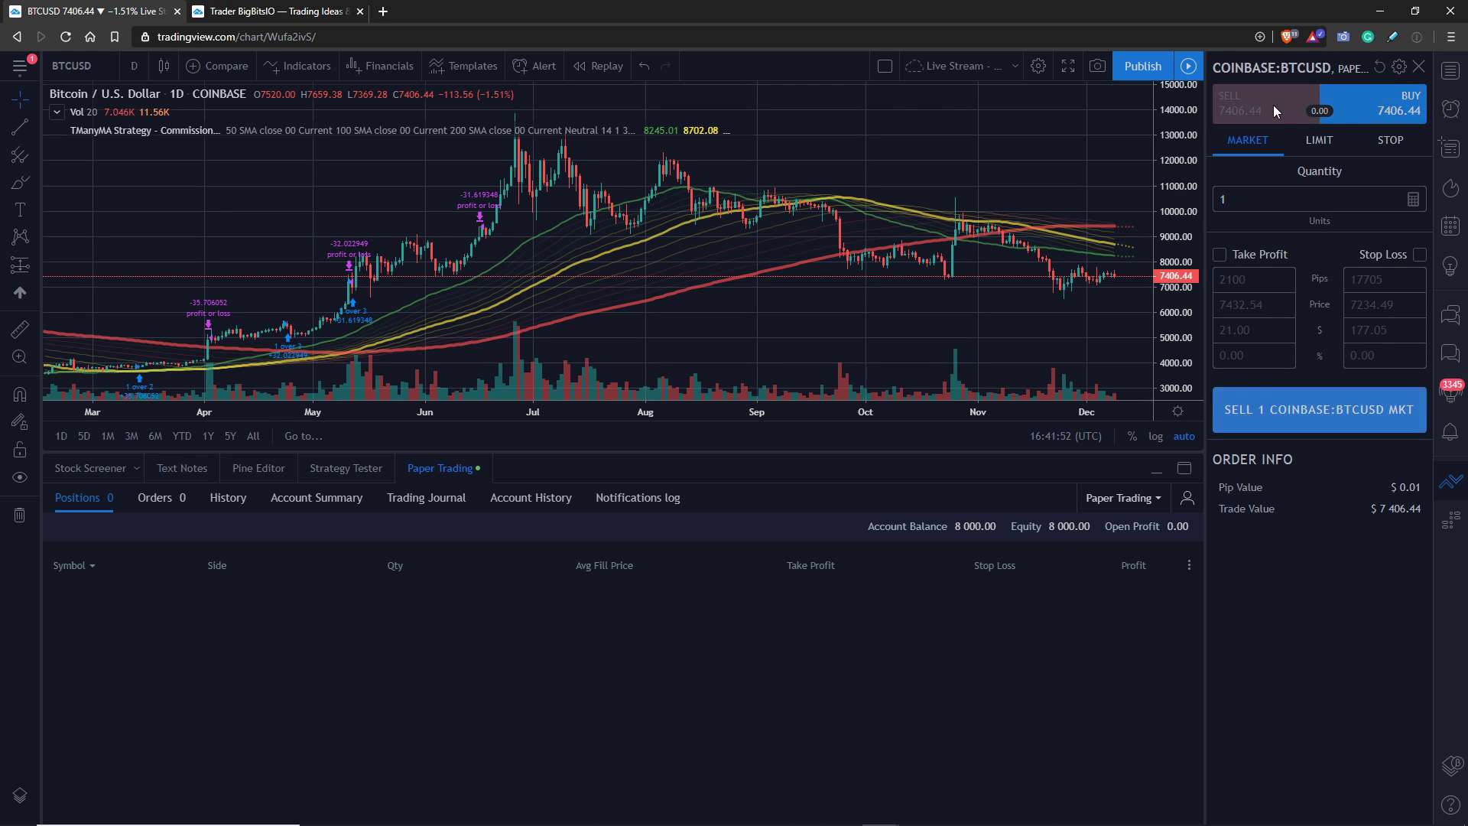
click(1369, 104)
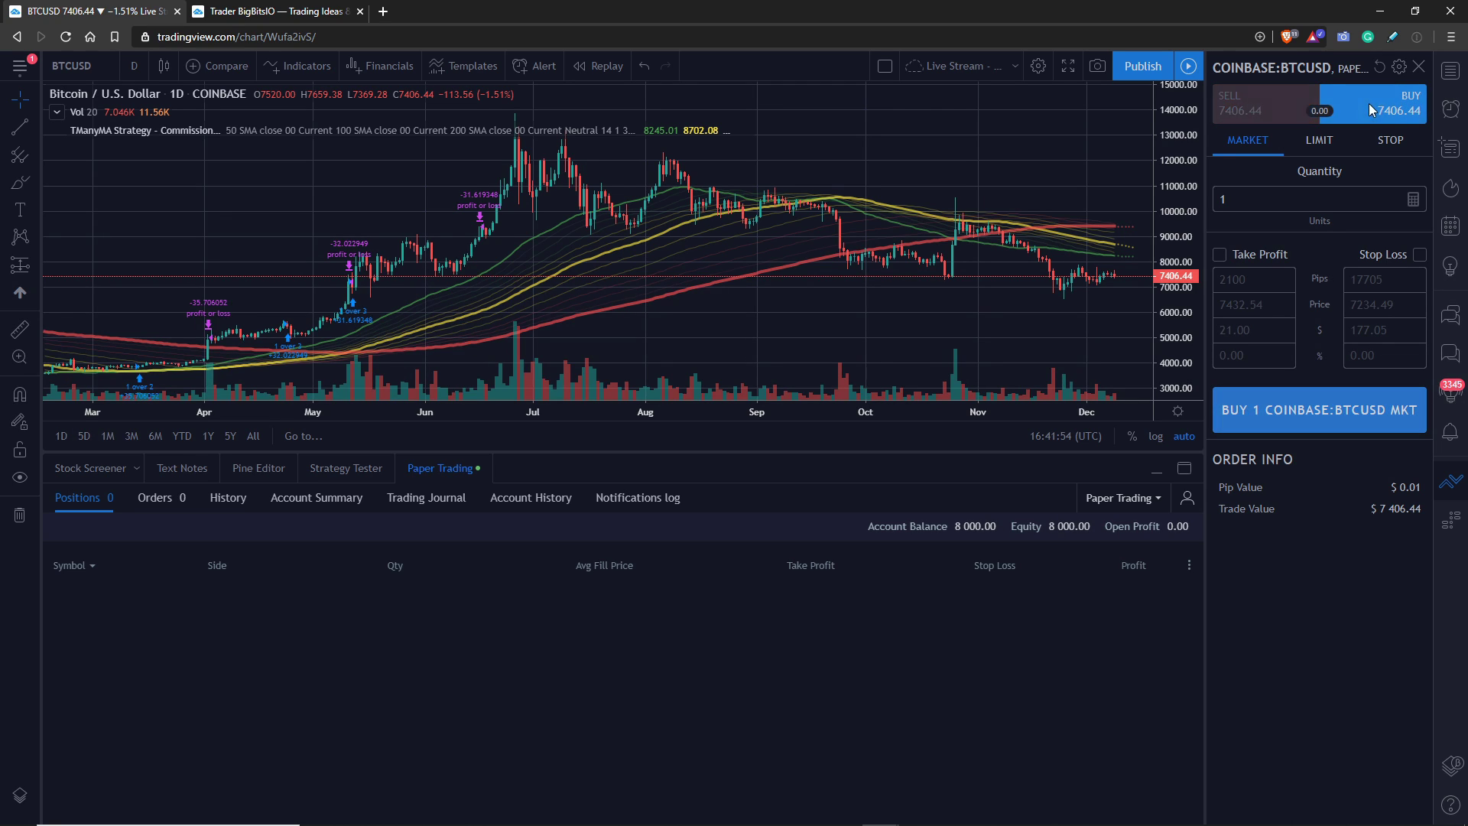
click(1263, 107)
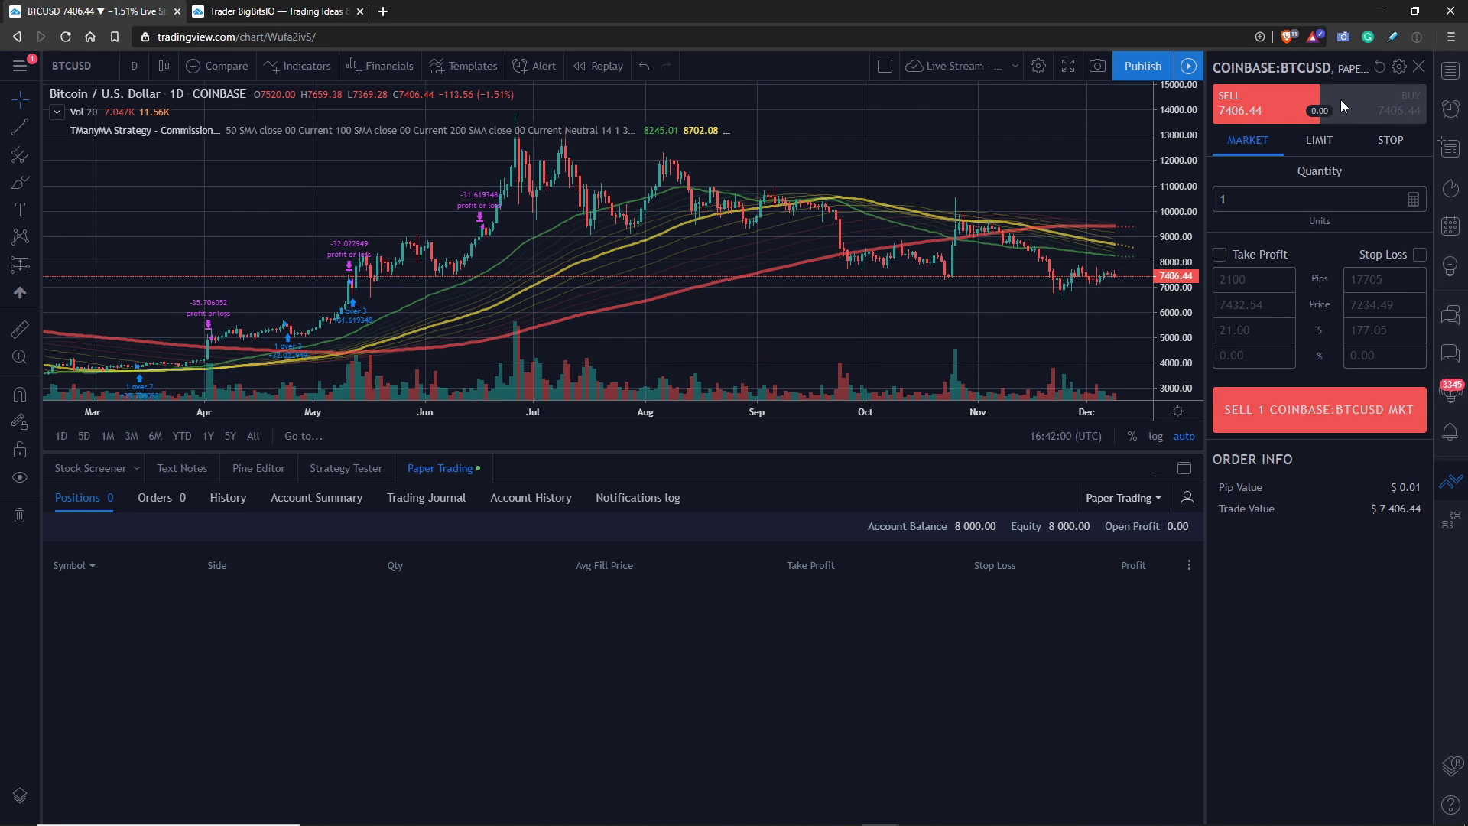
click(1370, 99)
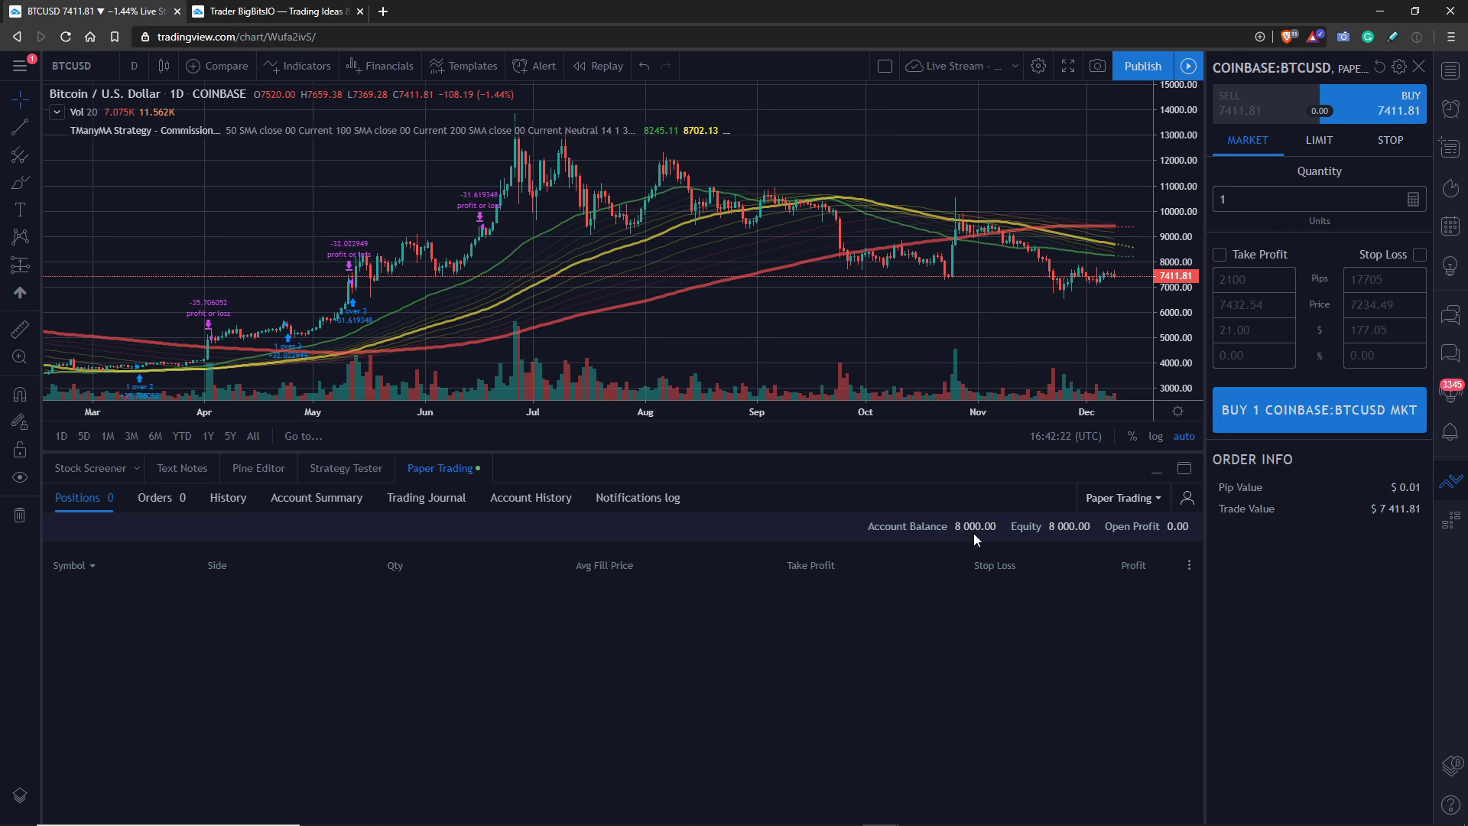
Enable take profit and stop loss on the 1-unit BTCUSD buy order and set the take-profit price to 7500.
click(1274, 201)
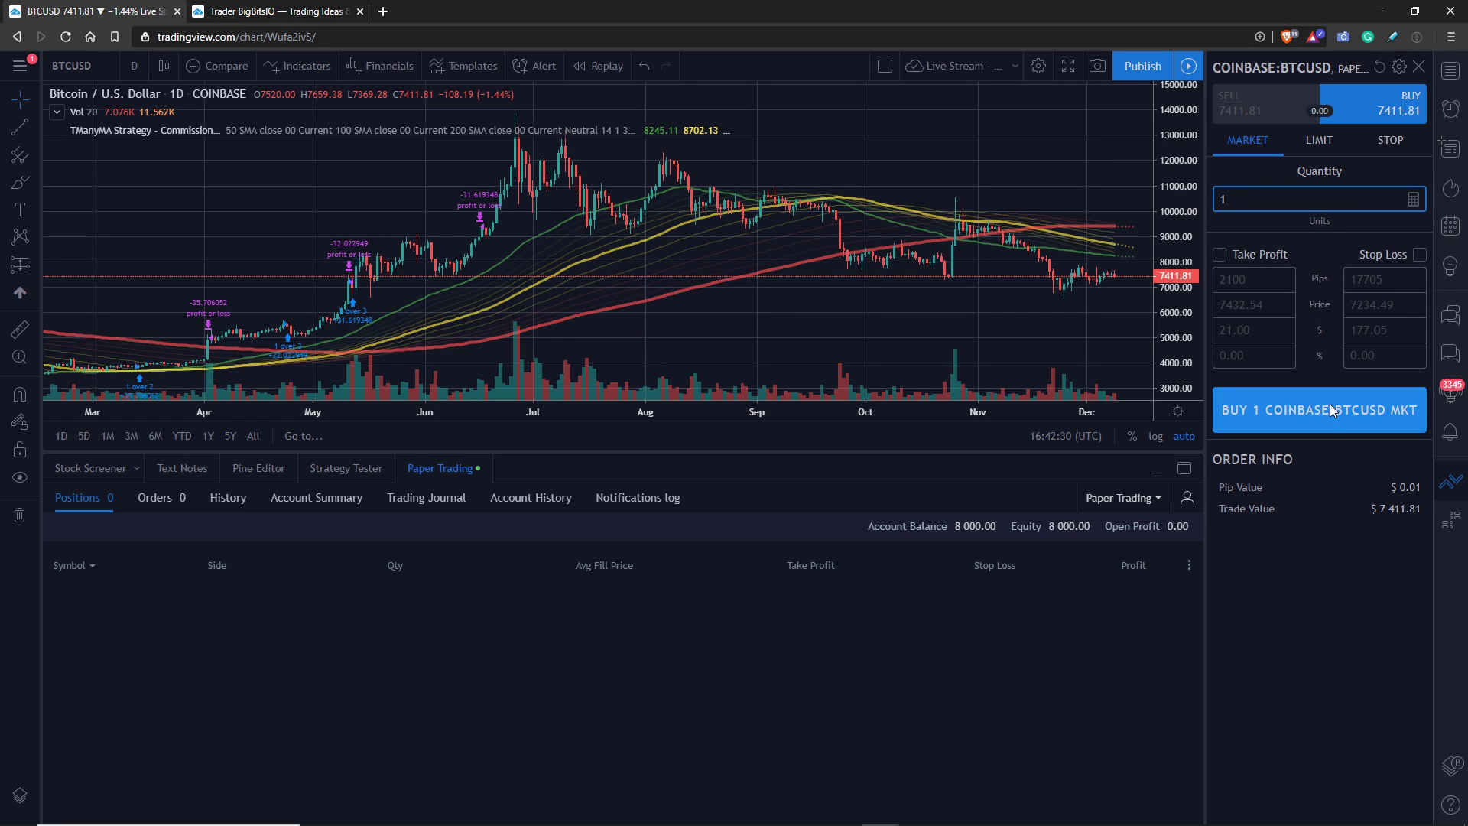
click(1220, 256)
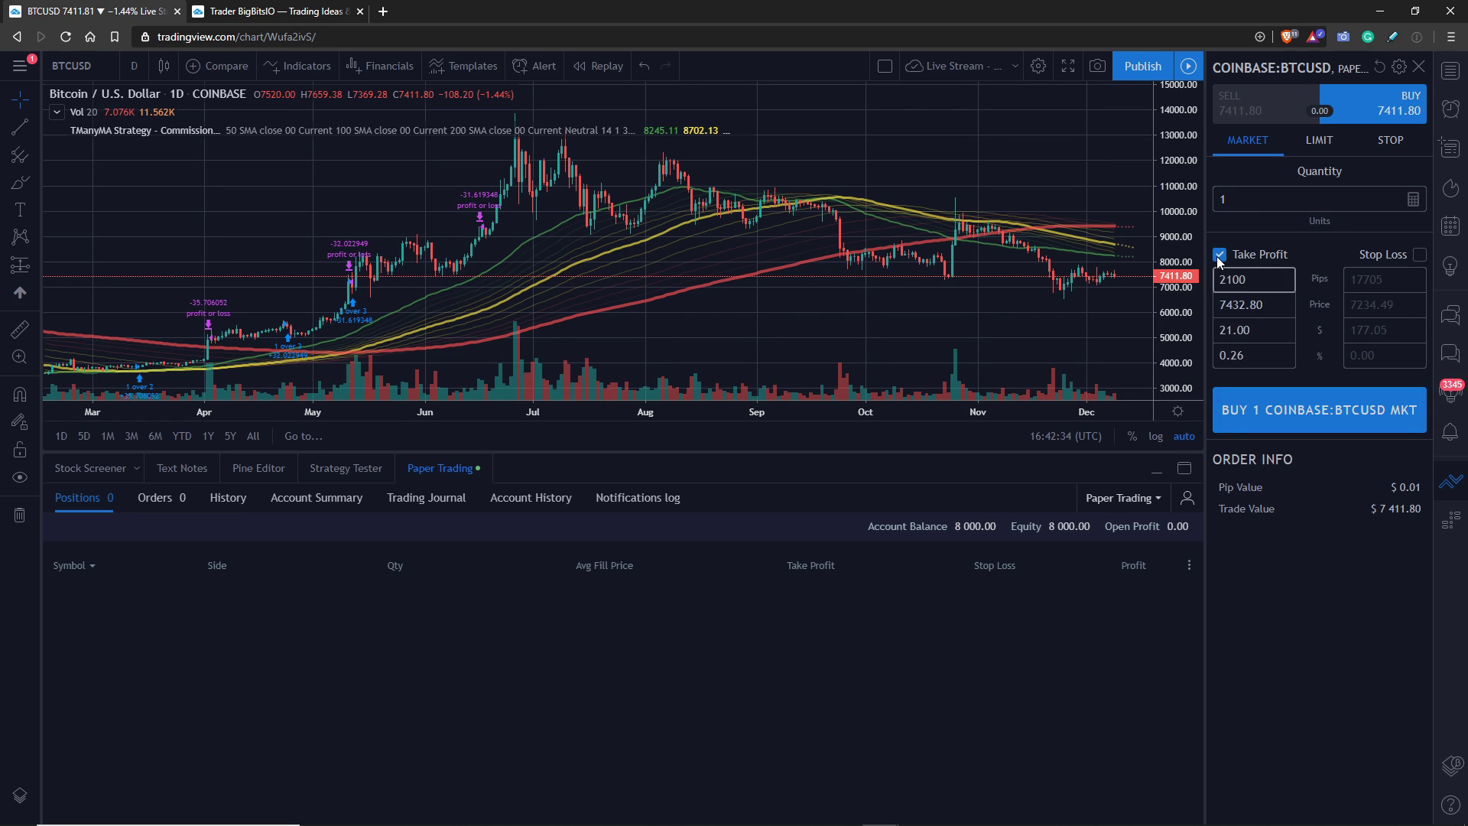
click(1418, 255)
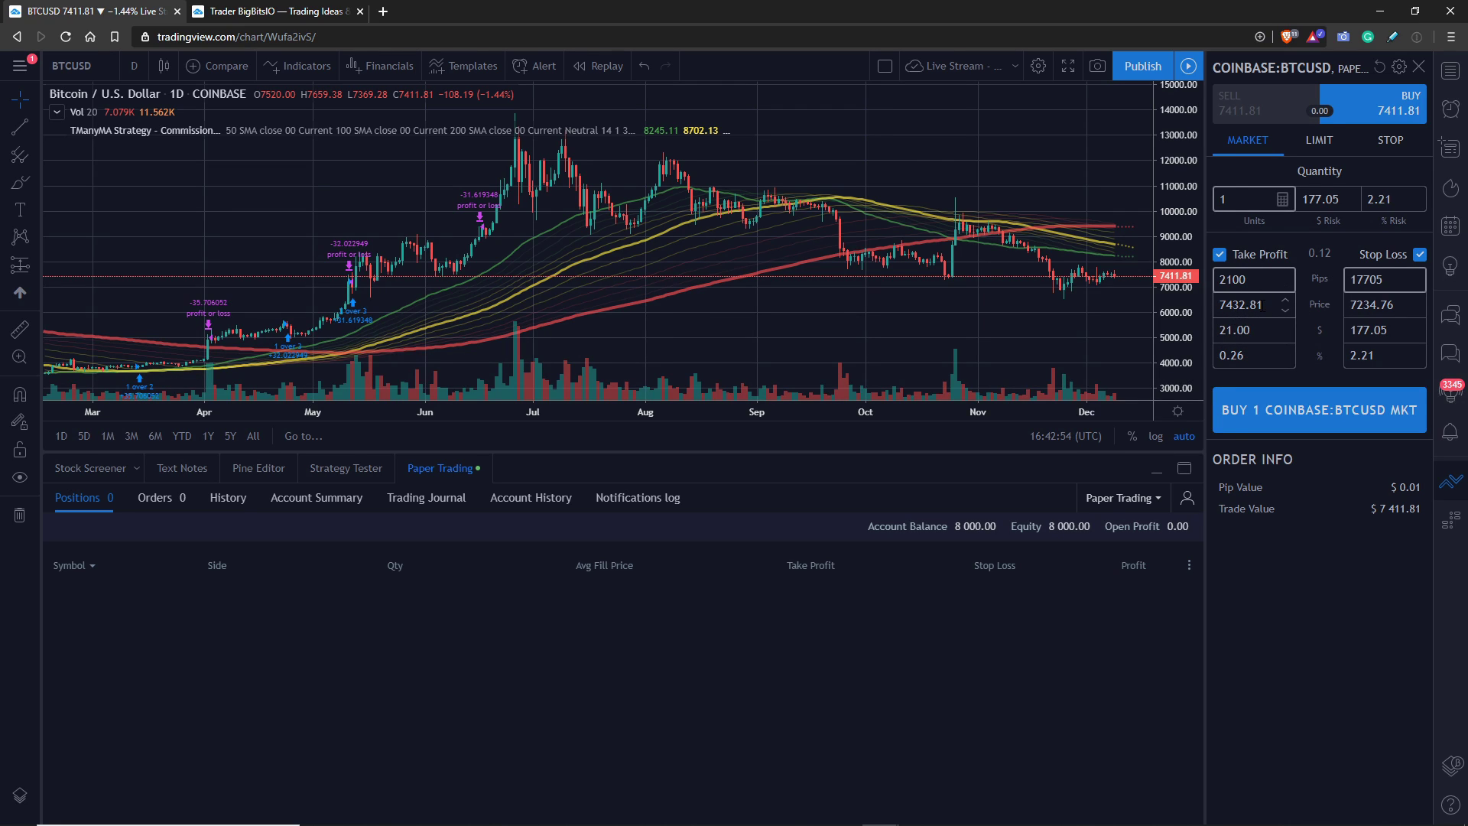
click(1264, 305)
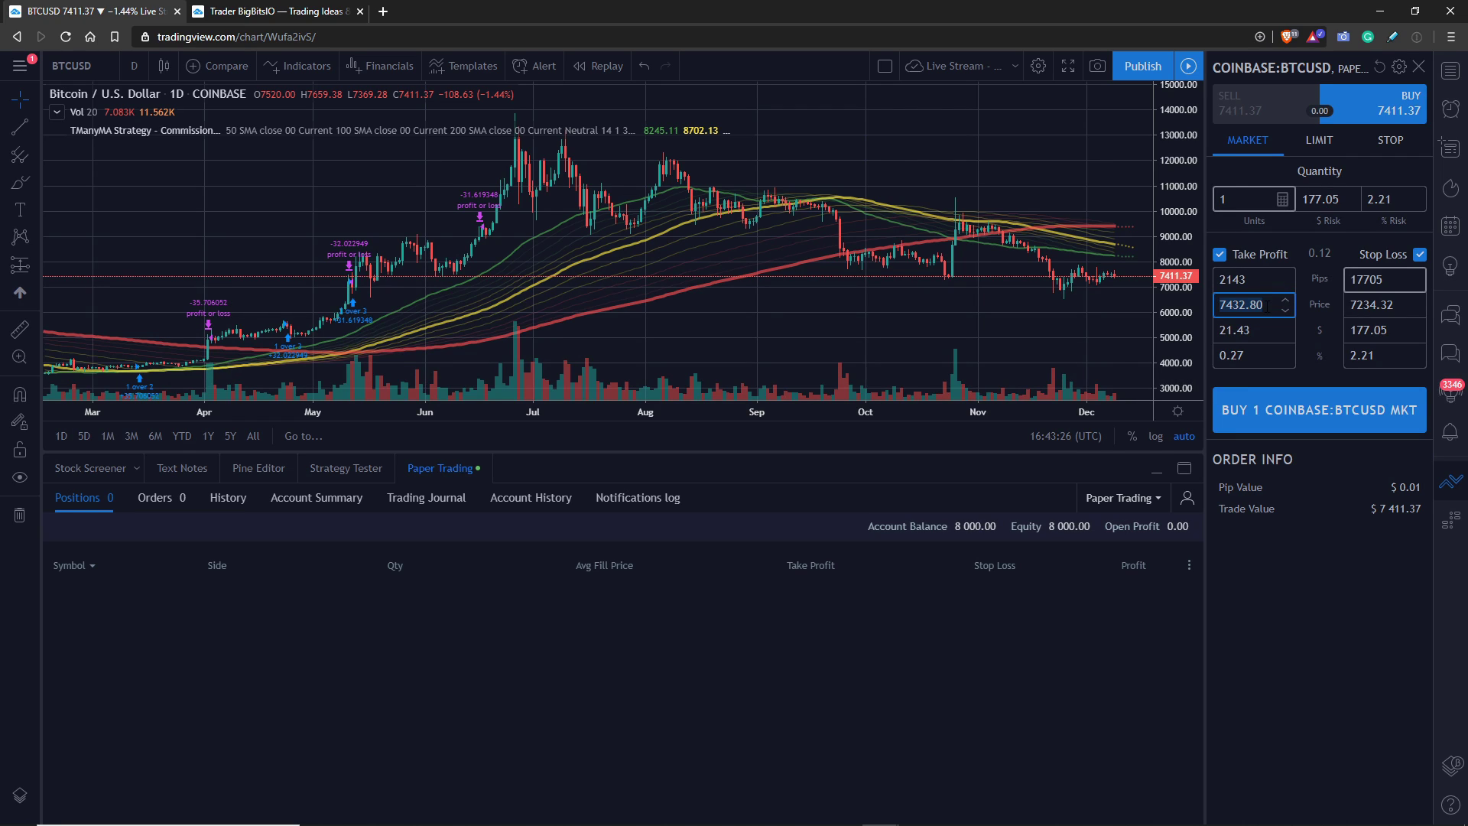
click(1269, 307)
key(ctrl+a)
text(7500)
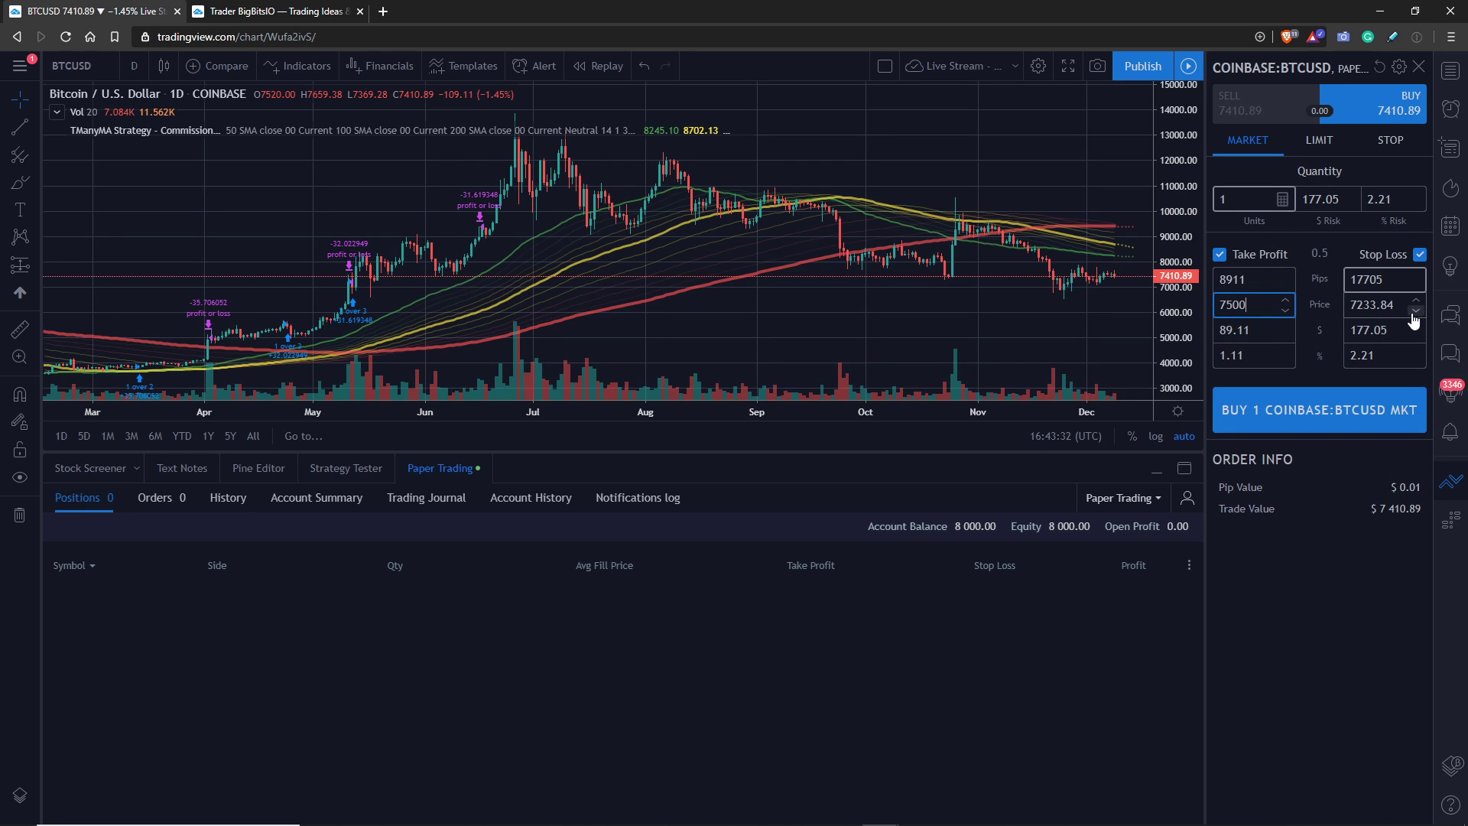
Set the stop-loss price to 7000 and place the BTCUSD market buy order.
click(1403, 306)
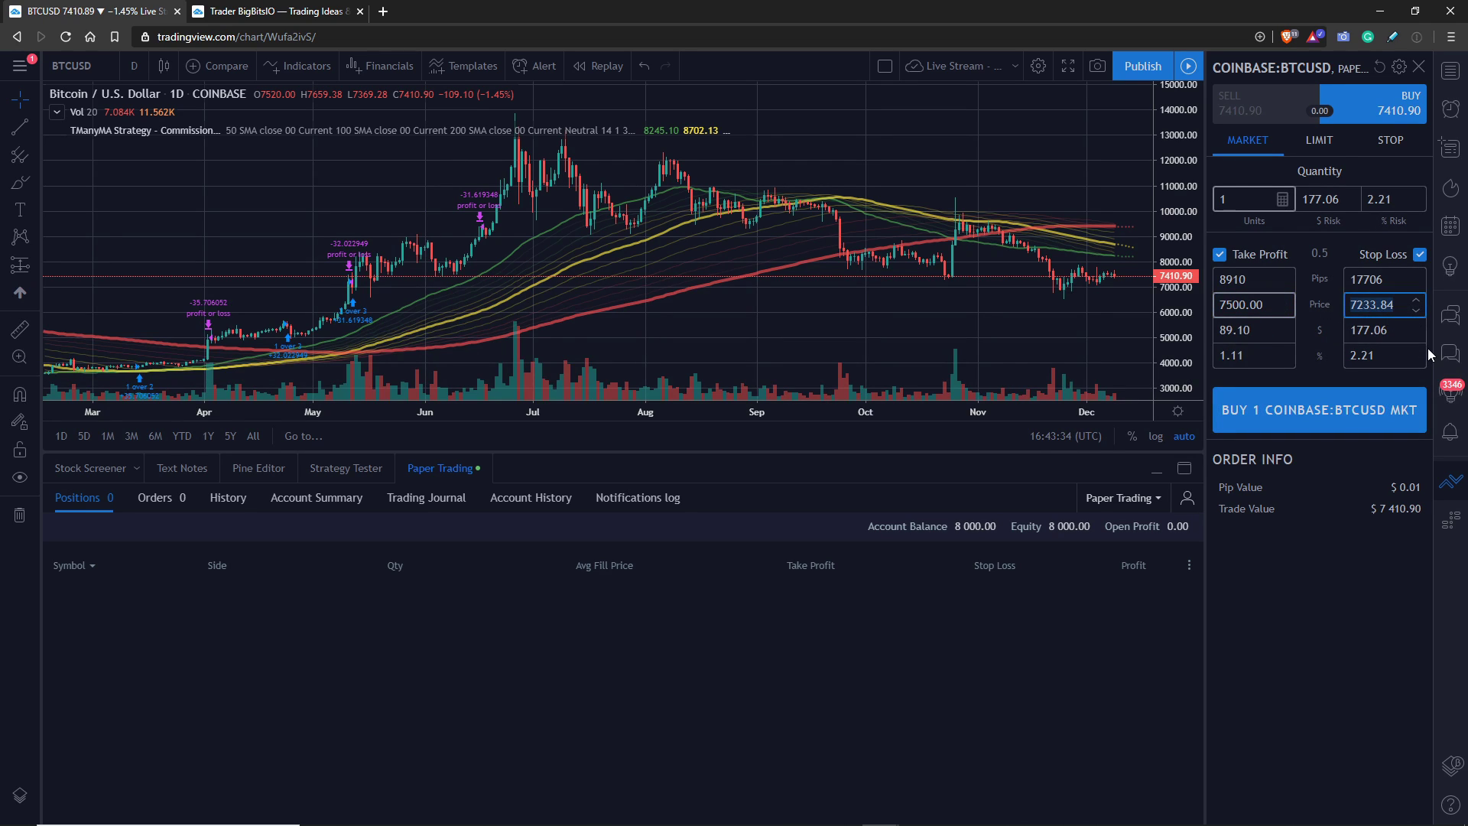
text(7000)
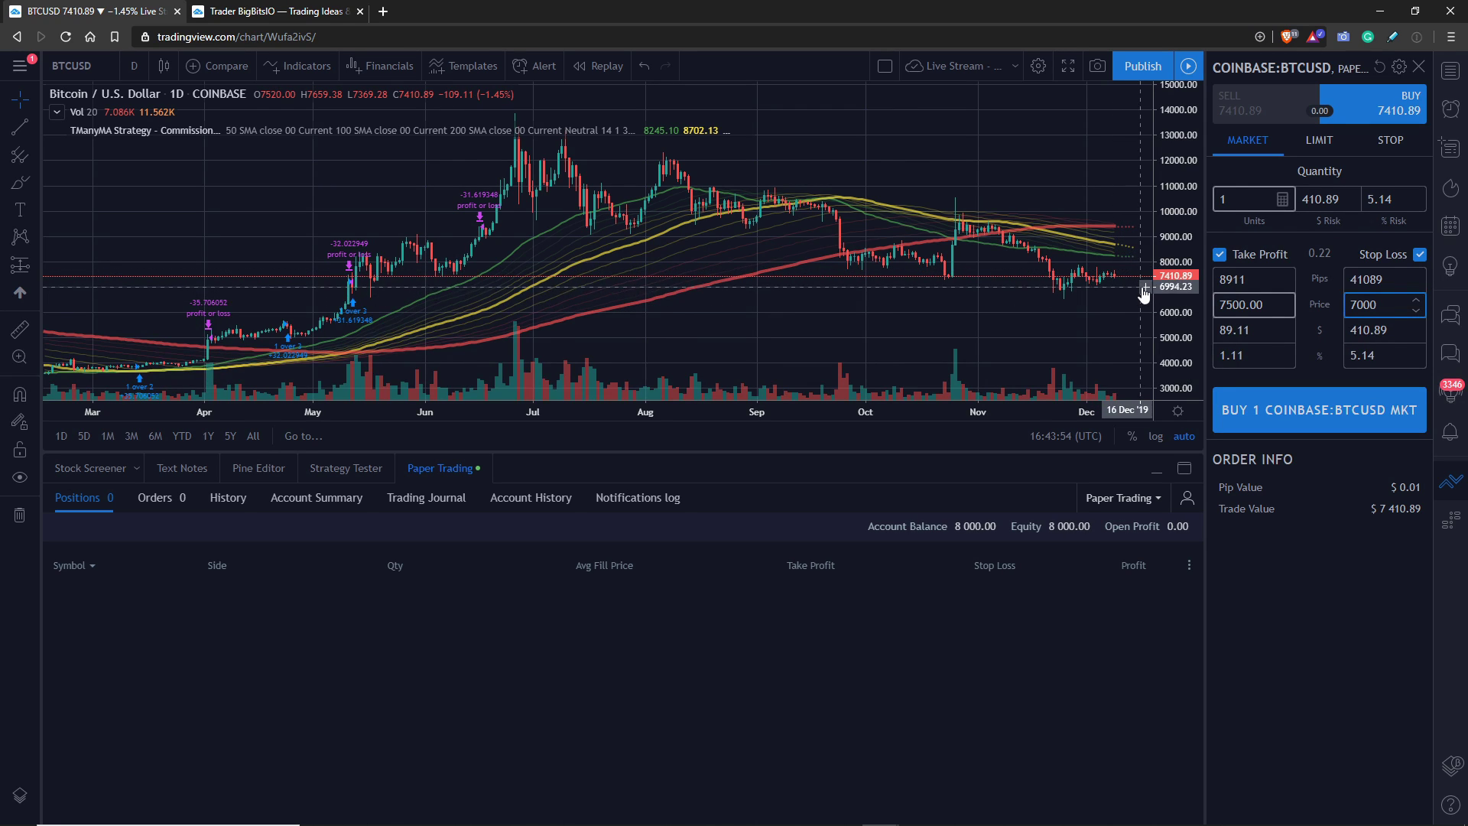
click(1329, 405)
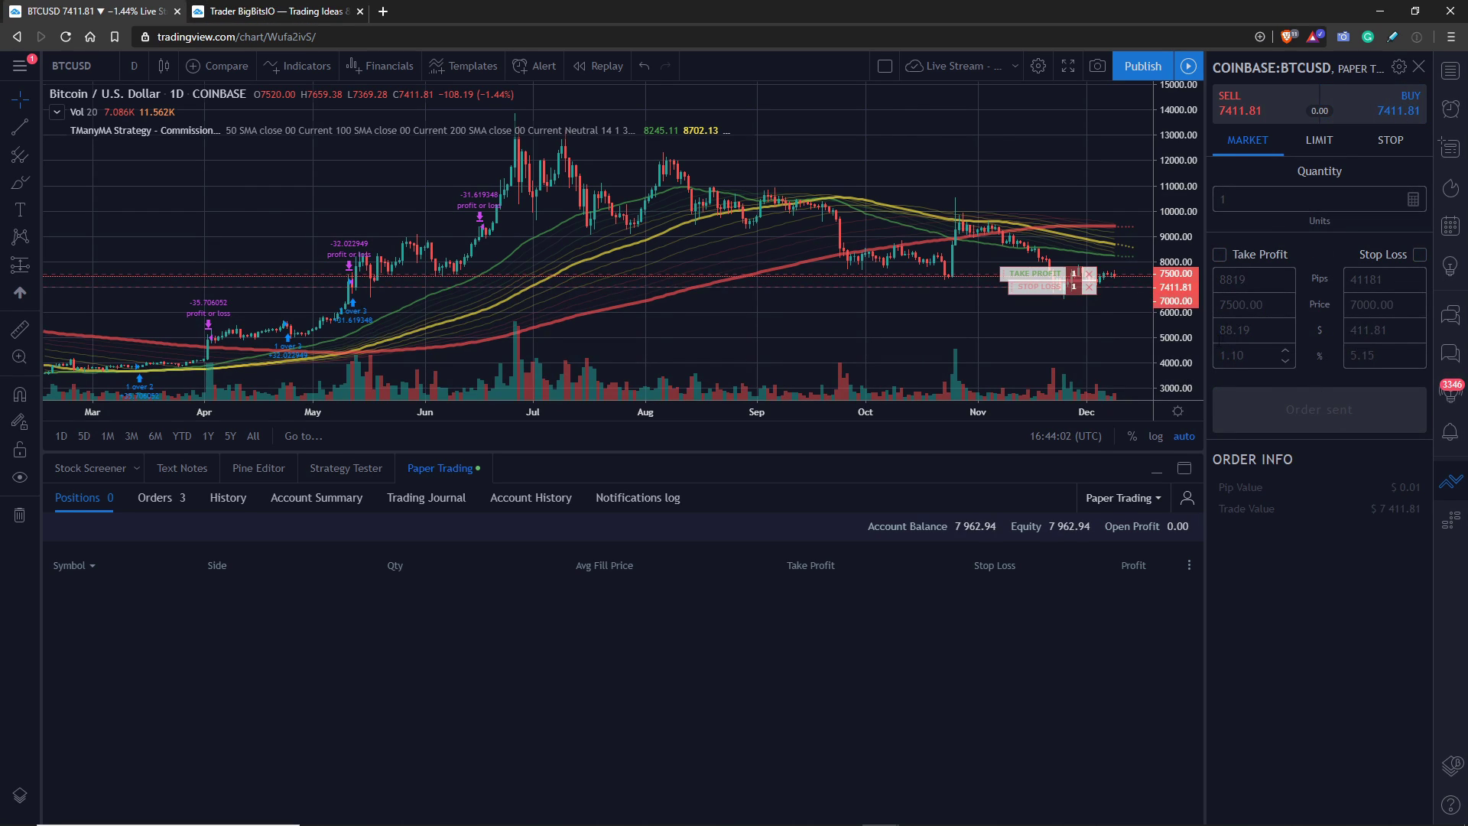
Examine the new position on the chart, its orders, the trading journal and the account summary.
scroll(1081, 320, up, 3)
scroll(1080, 320, up, 5)
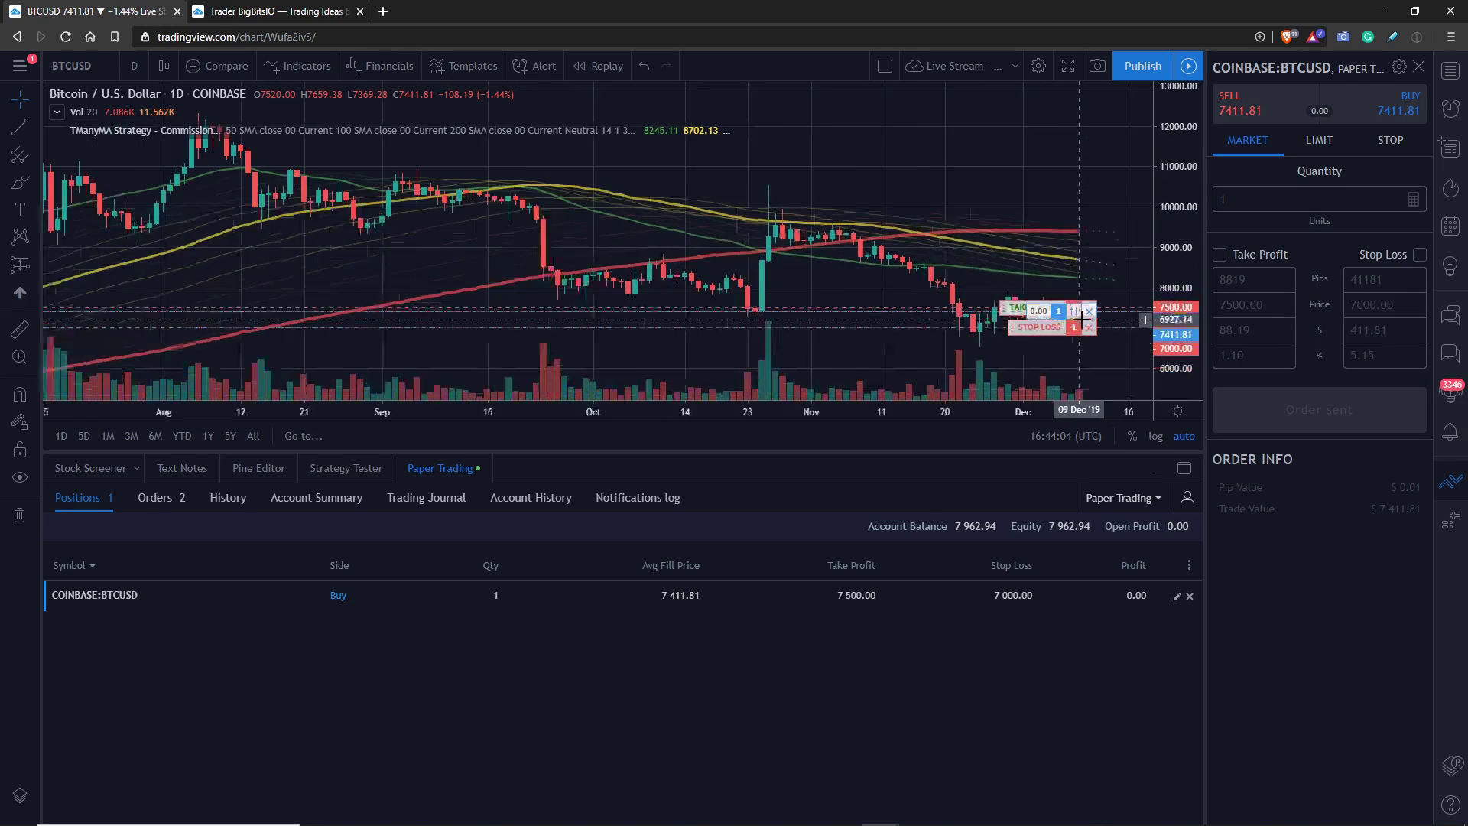
scroll(1051, 243, up, 3)
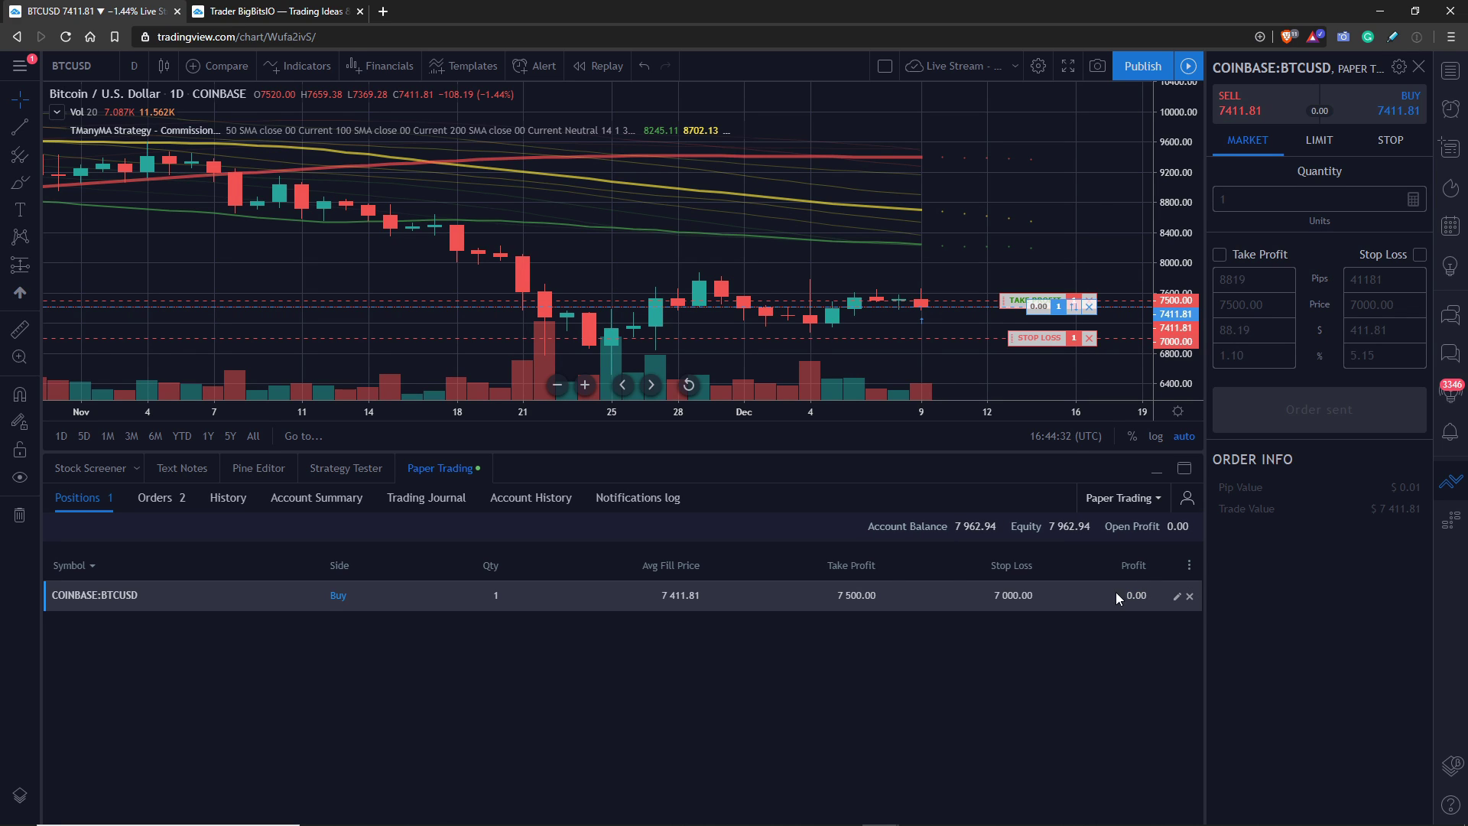
click(160, 507)
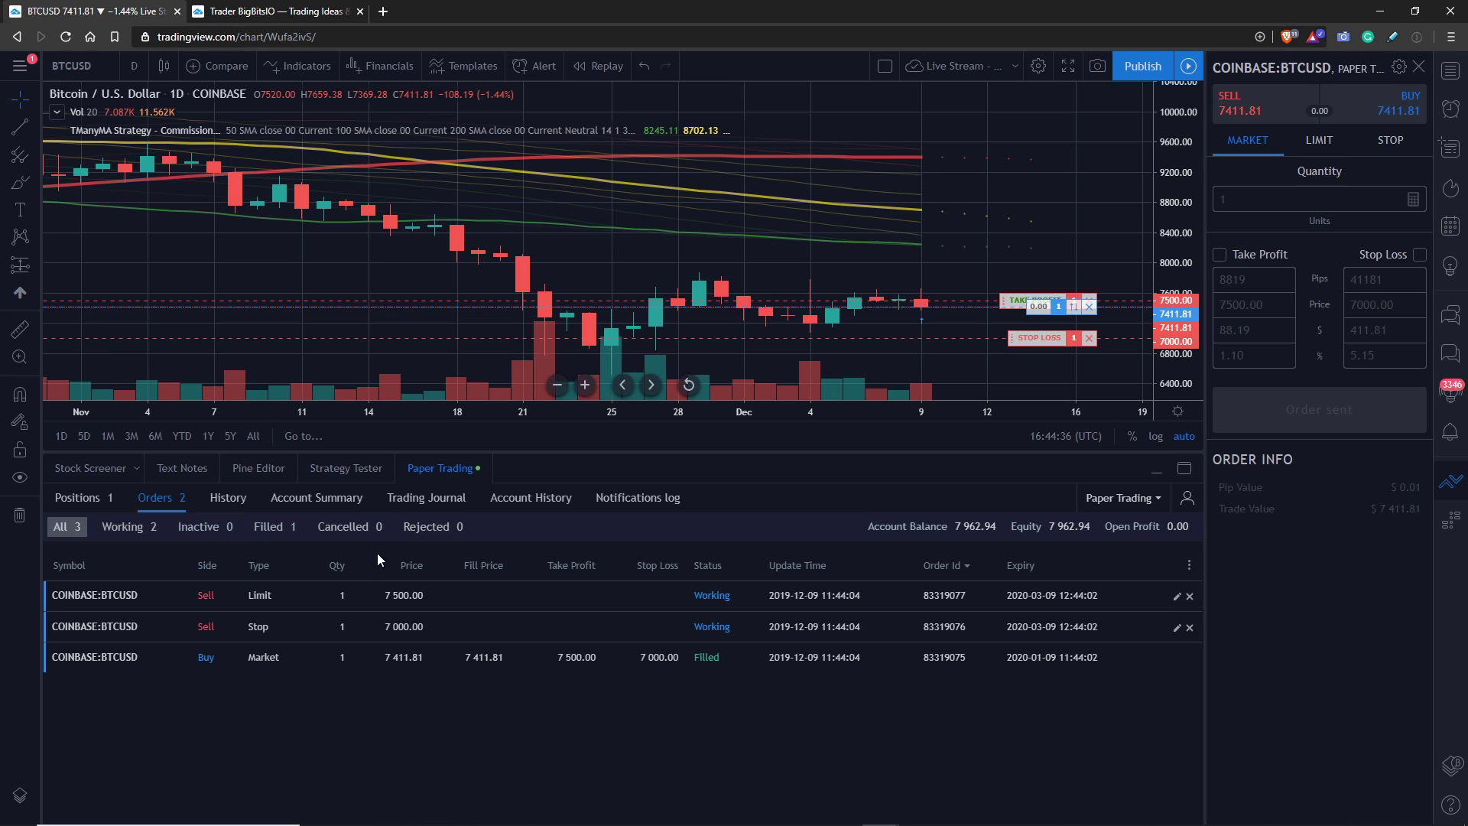
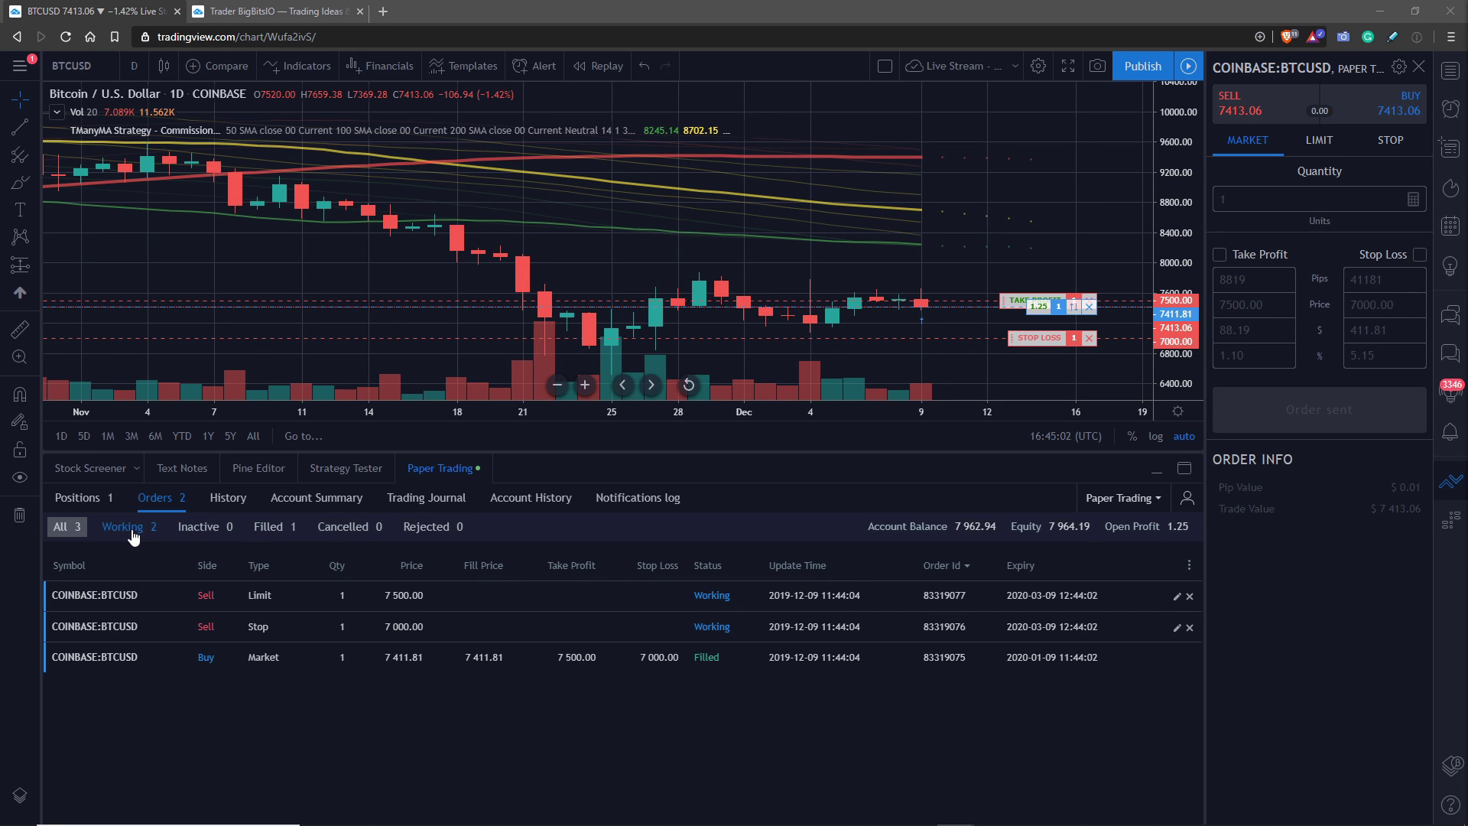
click(423, 506)
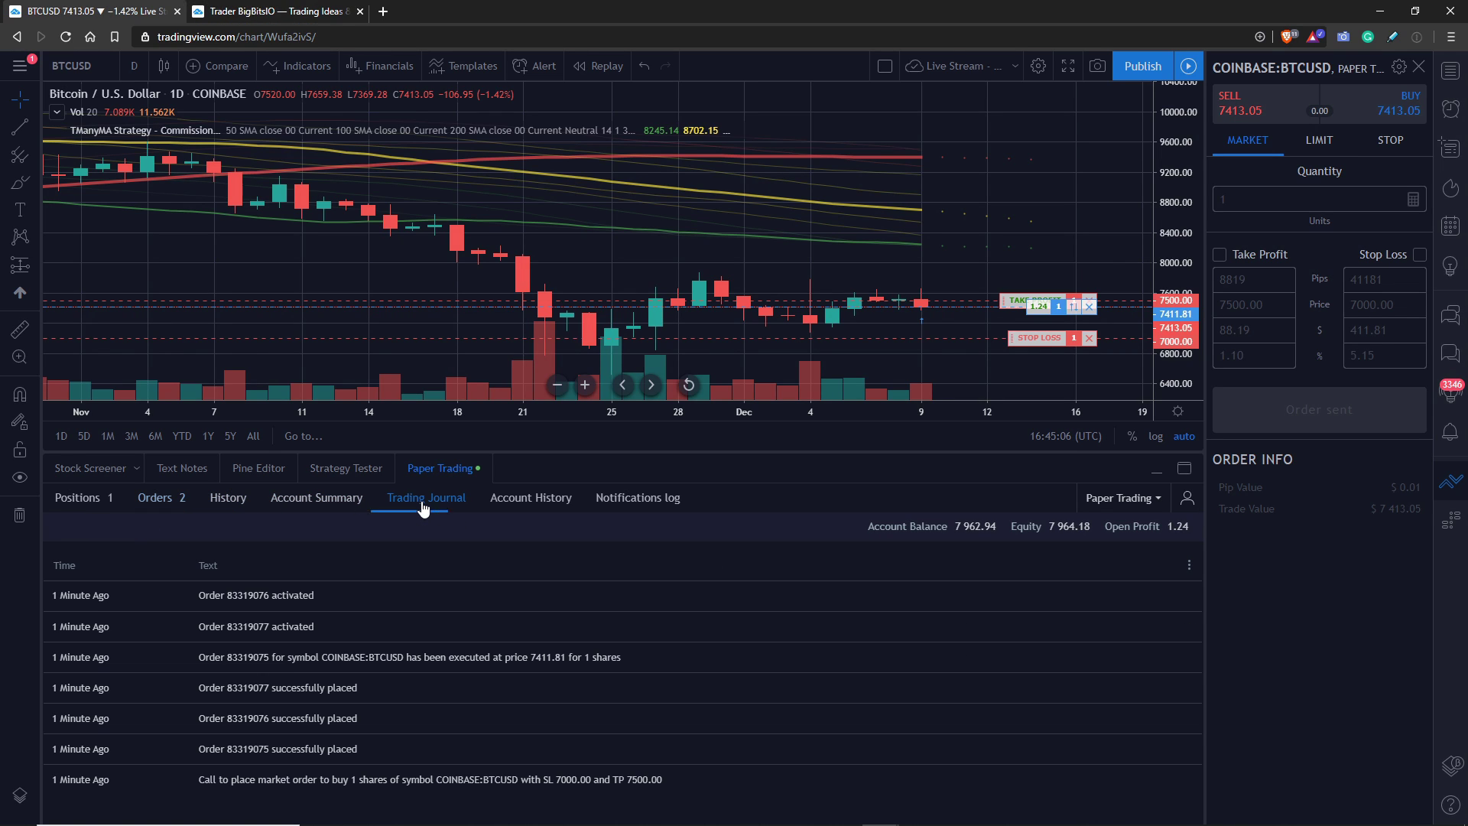
click(344, 505)
Examine the commission charged on the filled buy order in the history, and return to the open positions.
click(250, 503)
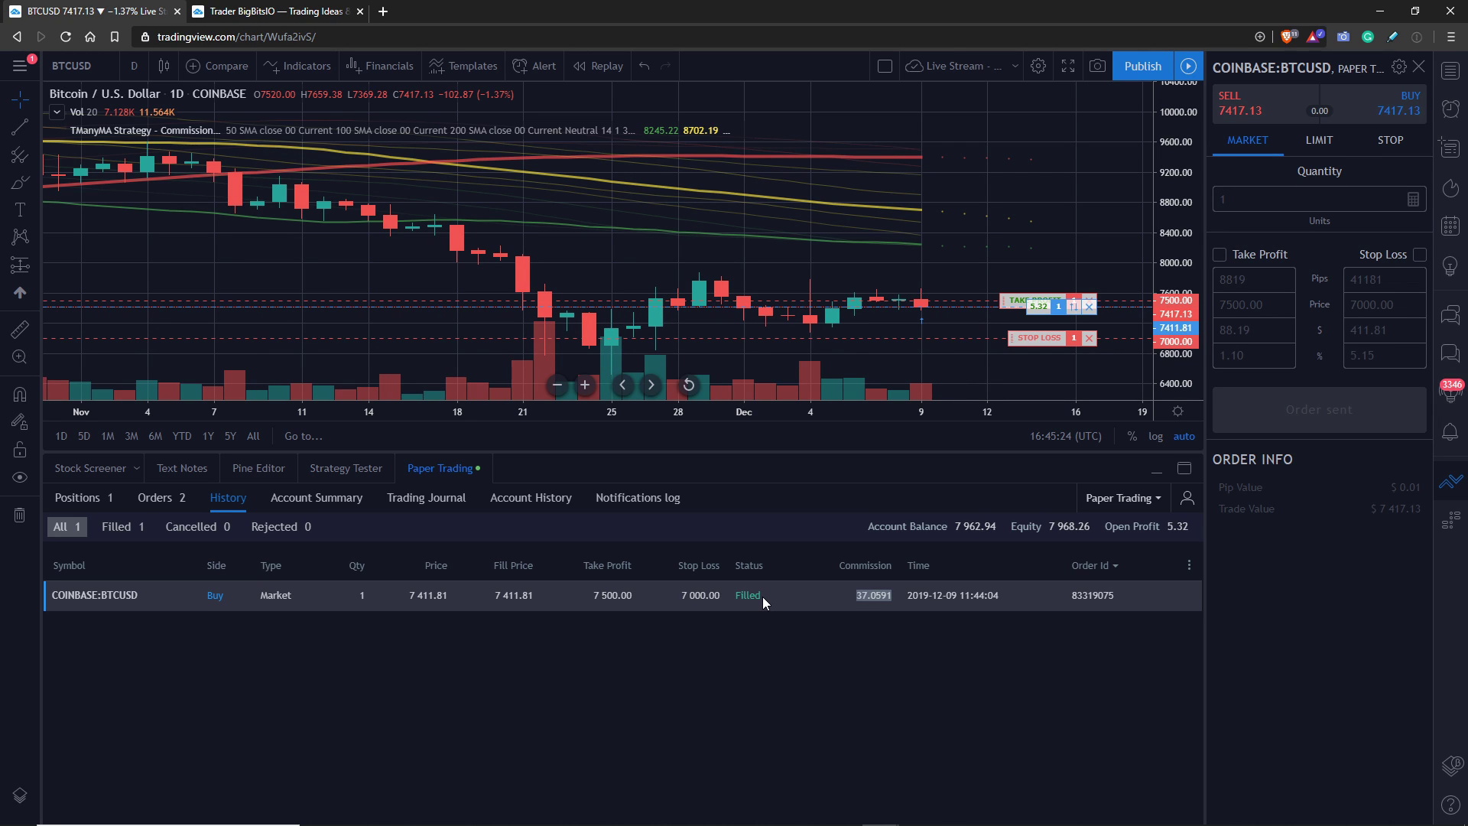
click(858, 598)
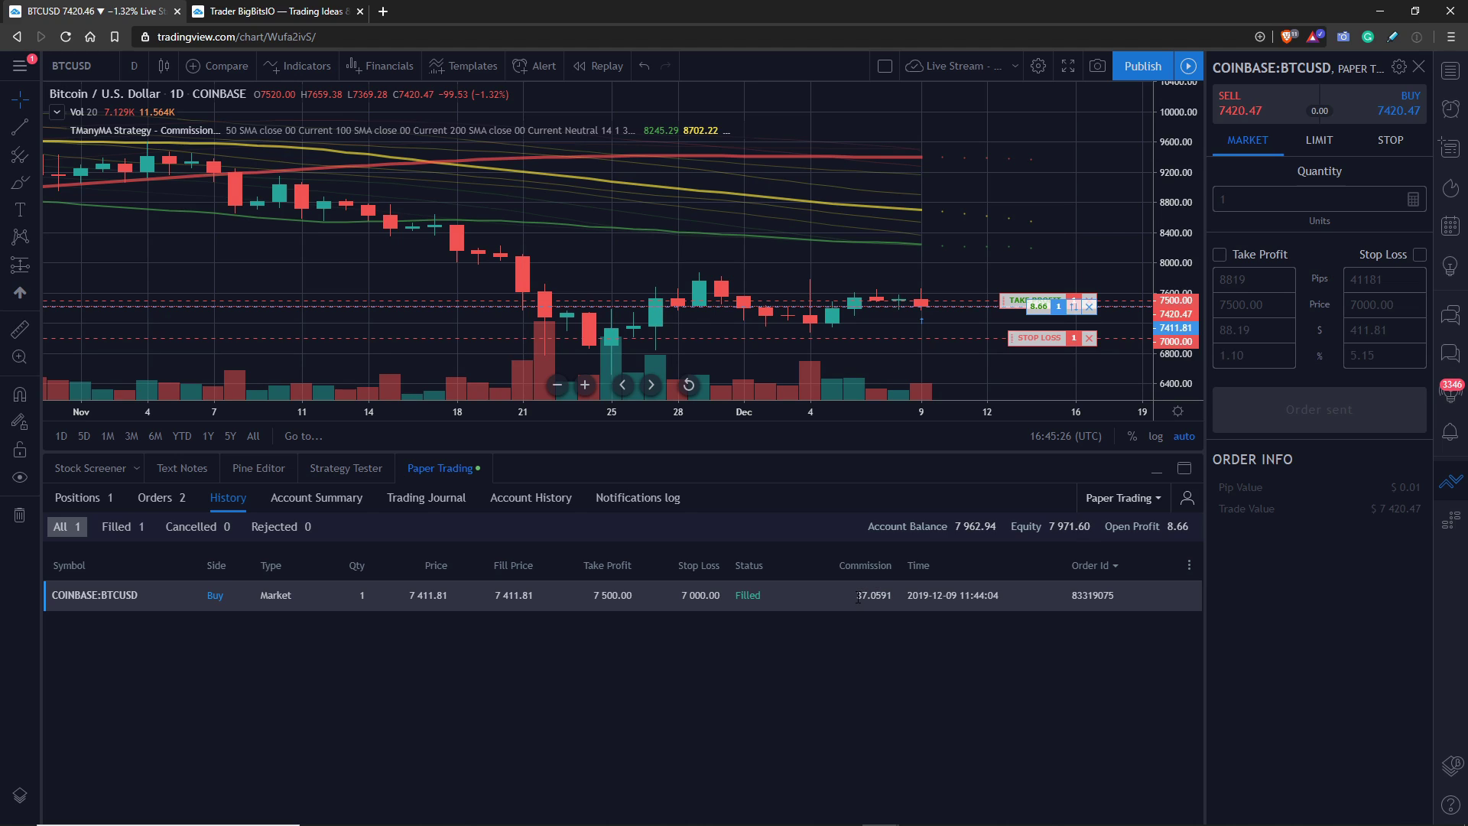
drag(858, 598, 888, 596)
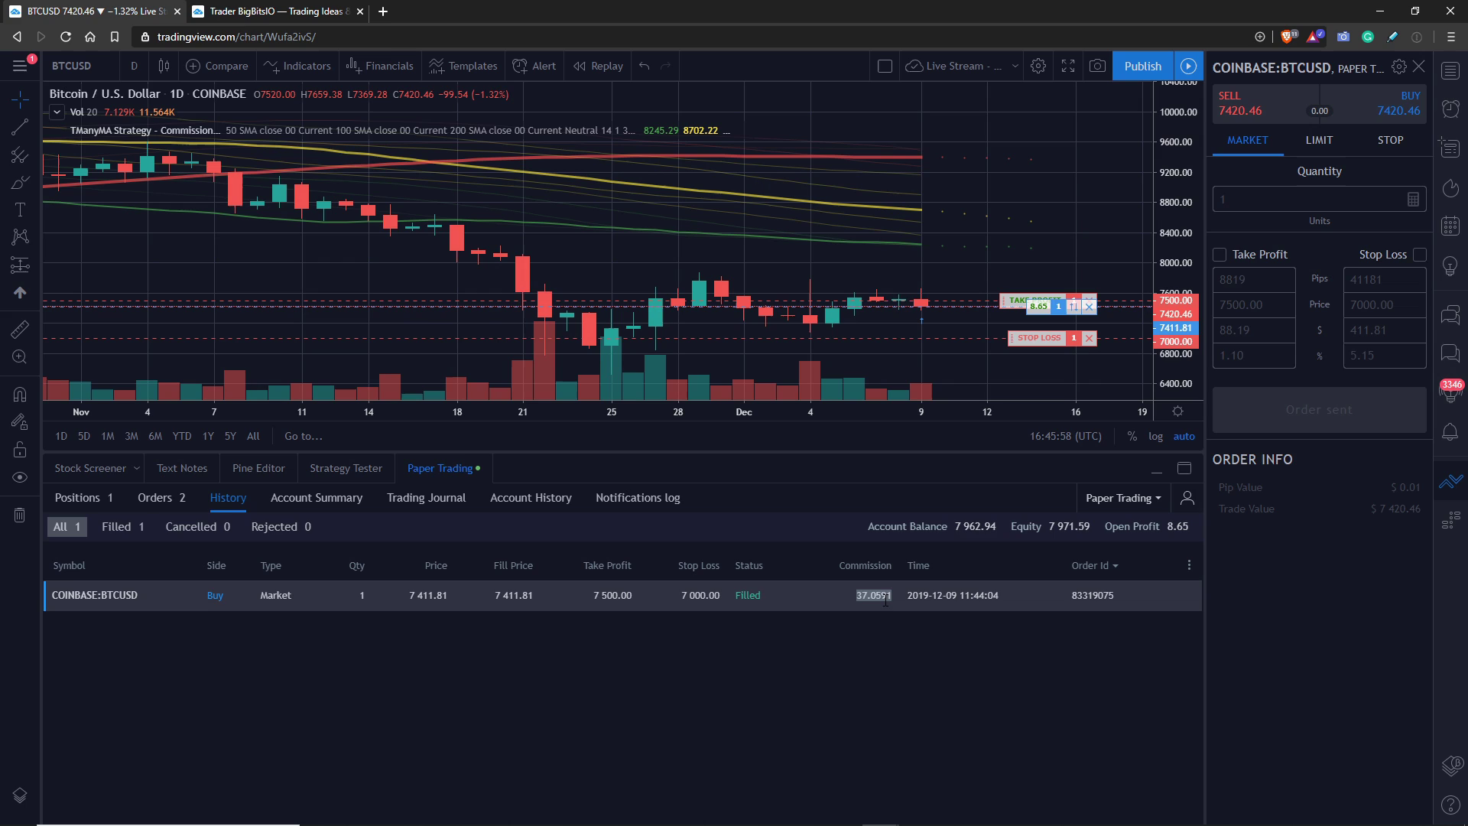
click(161, 497)
click(83, 497)
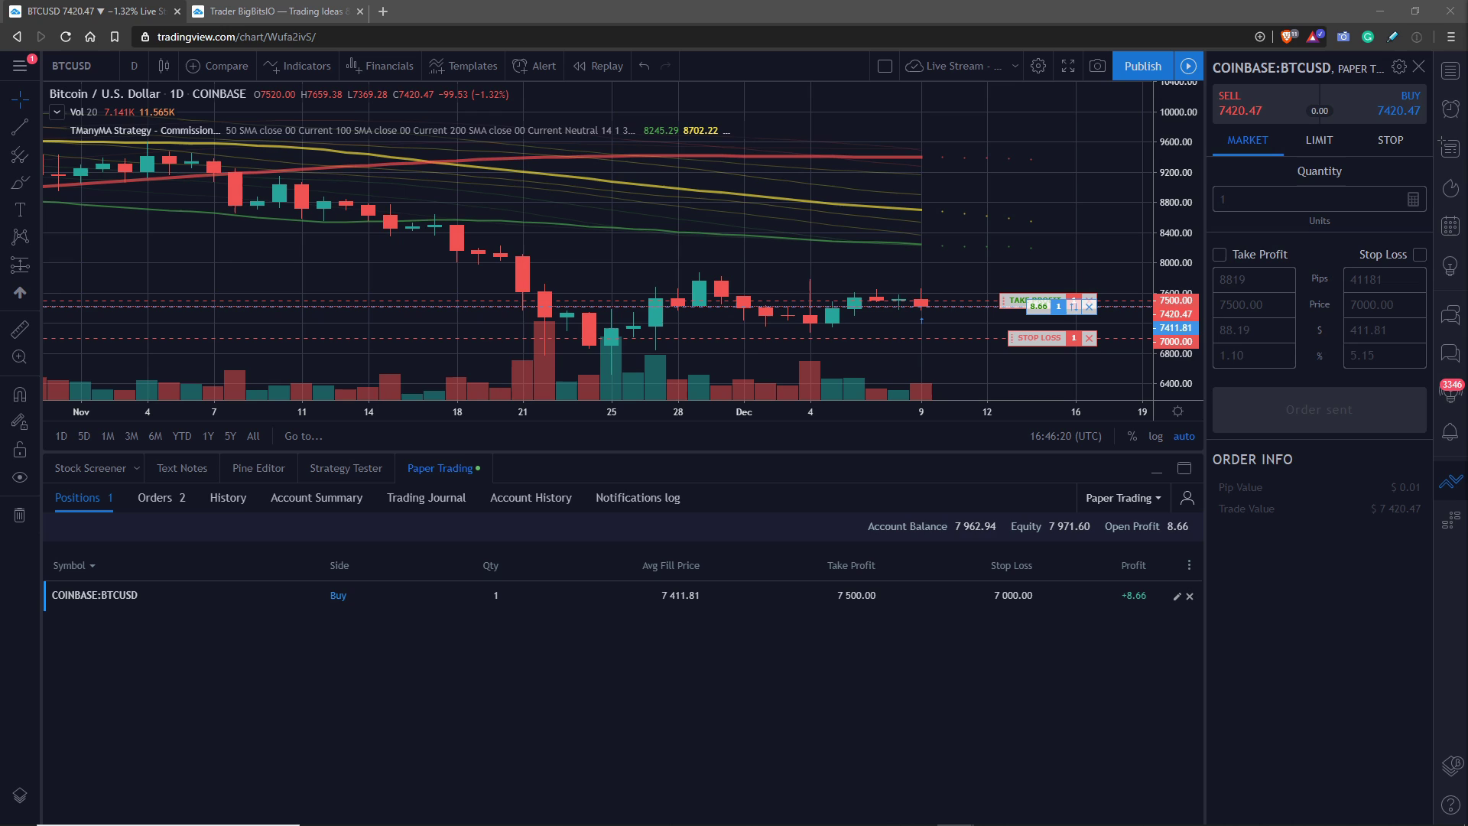
Close the BTCUSD long position by placing a market sell order for 1 unit without take profit or stop loss.
click(1293, 200)
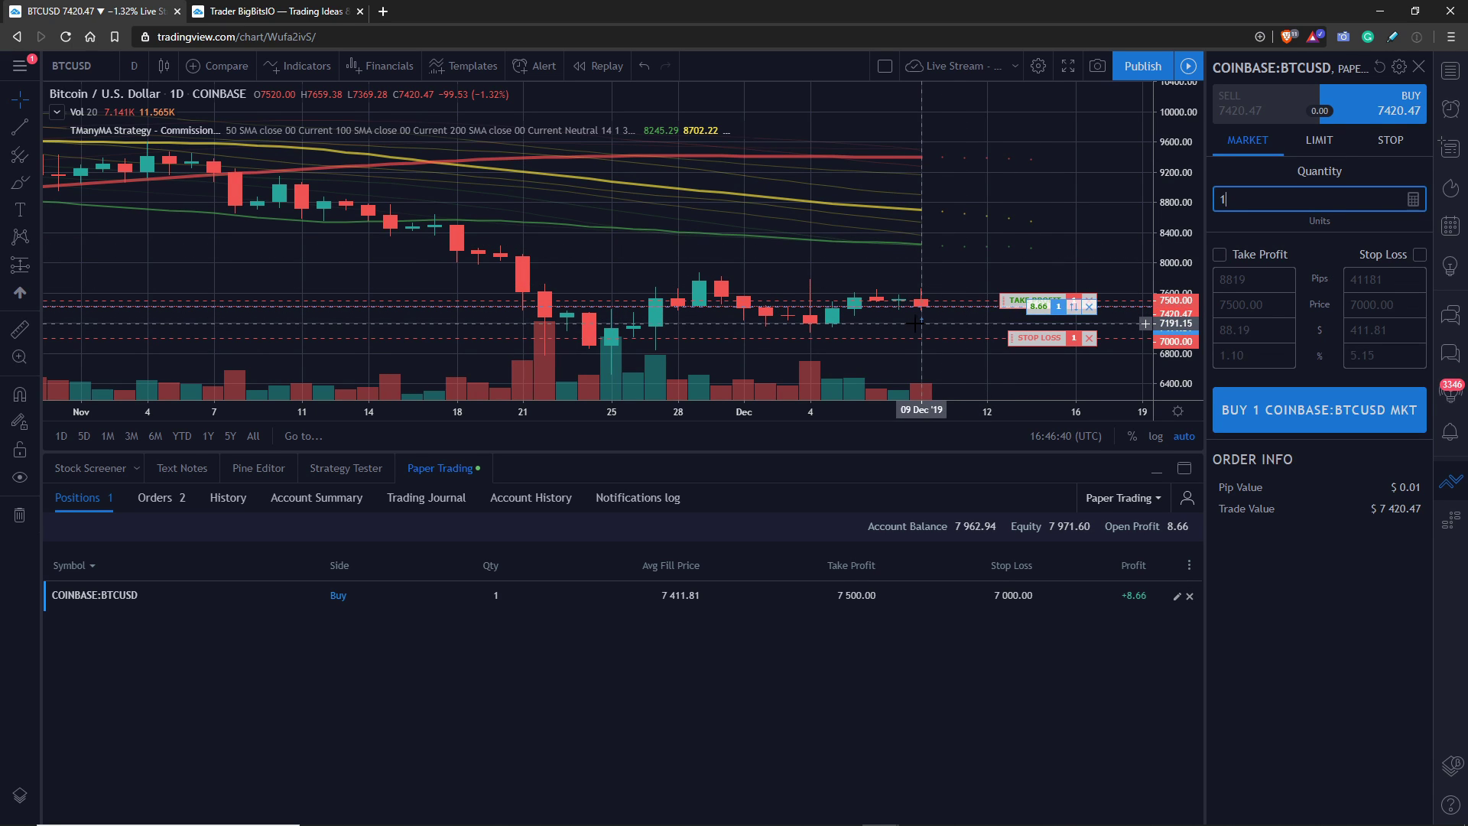
scroll(923, 325, up, 2)
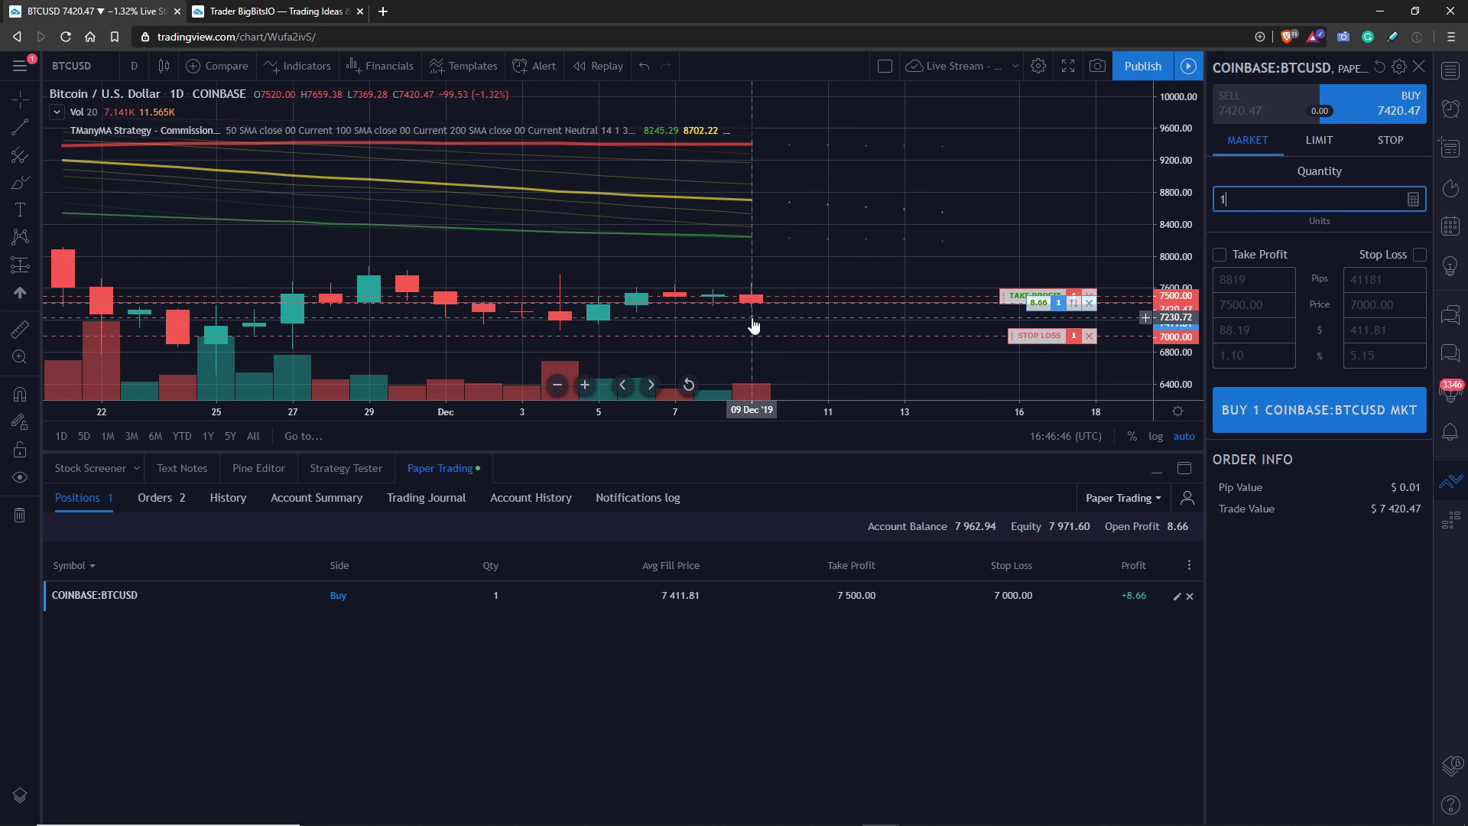
mouse_move(764, 327)
scroll(856, 321, down, 2)
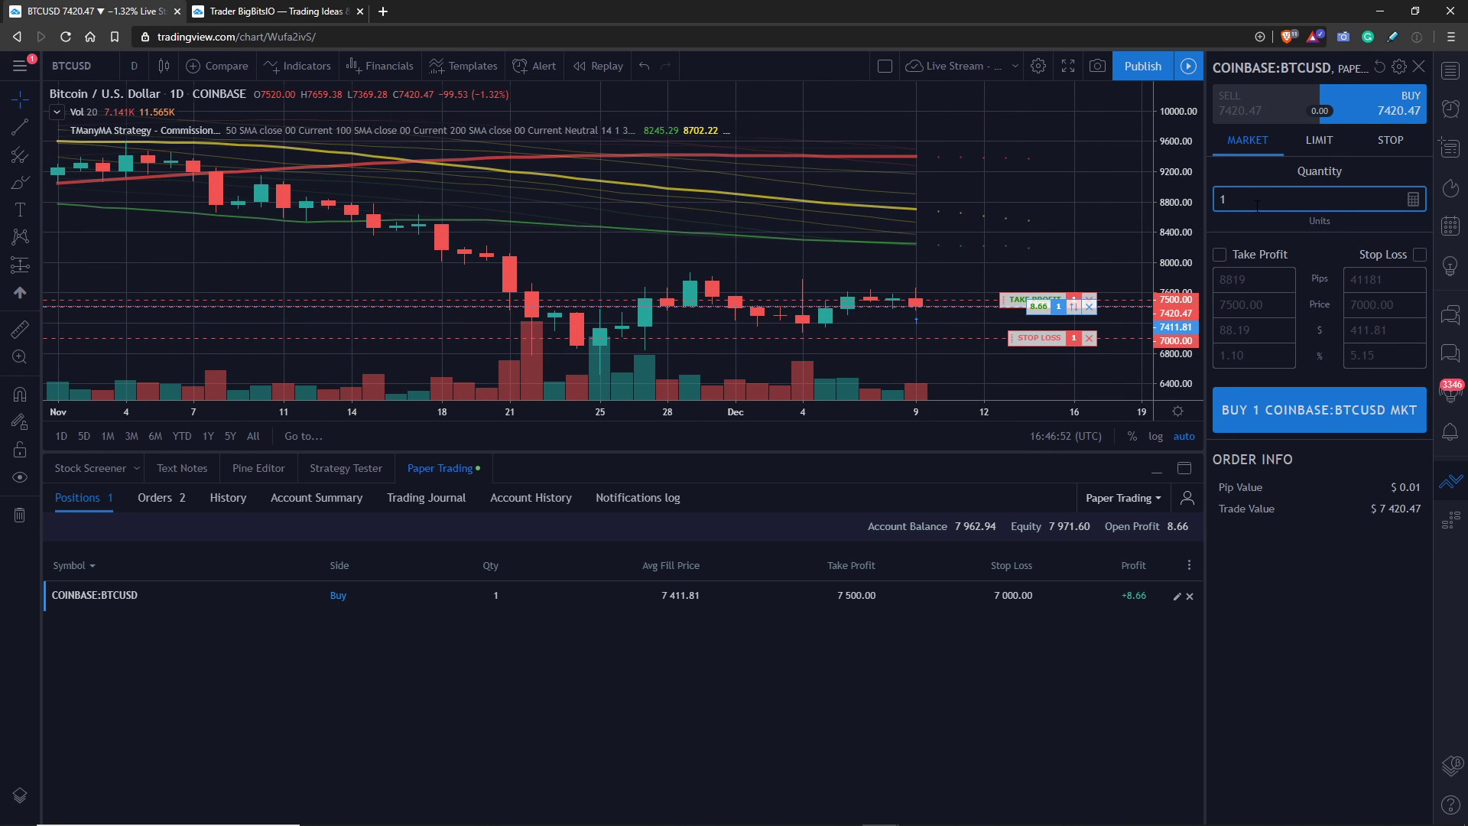
click(1246, 99)
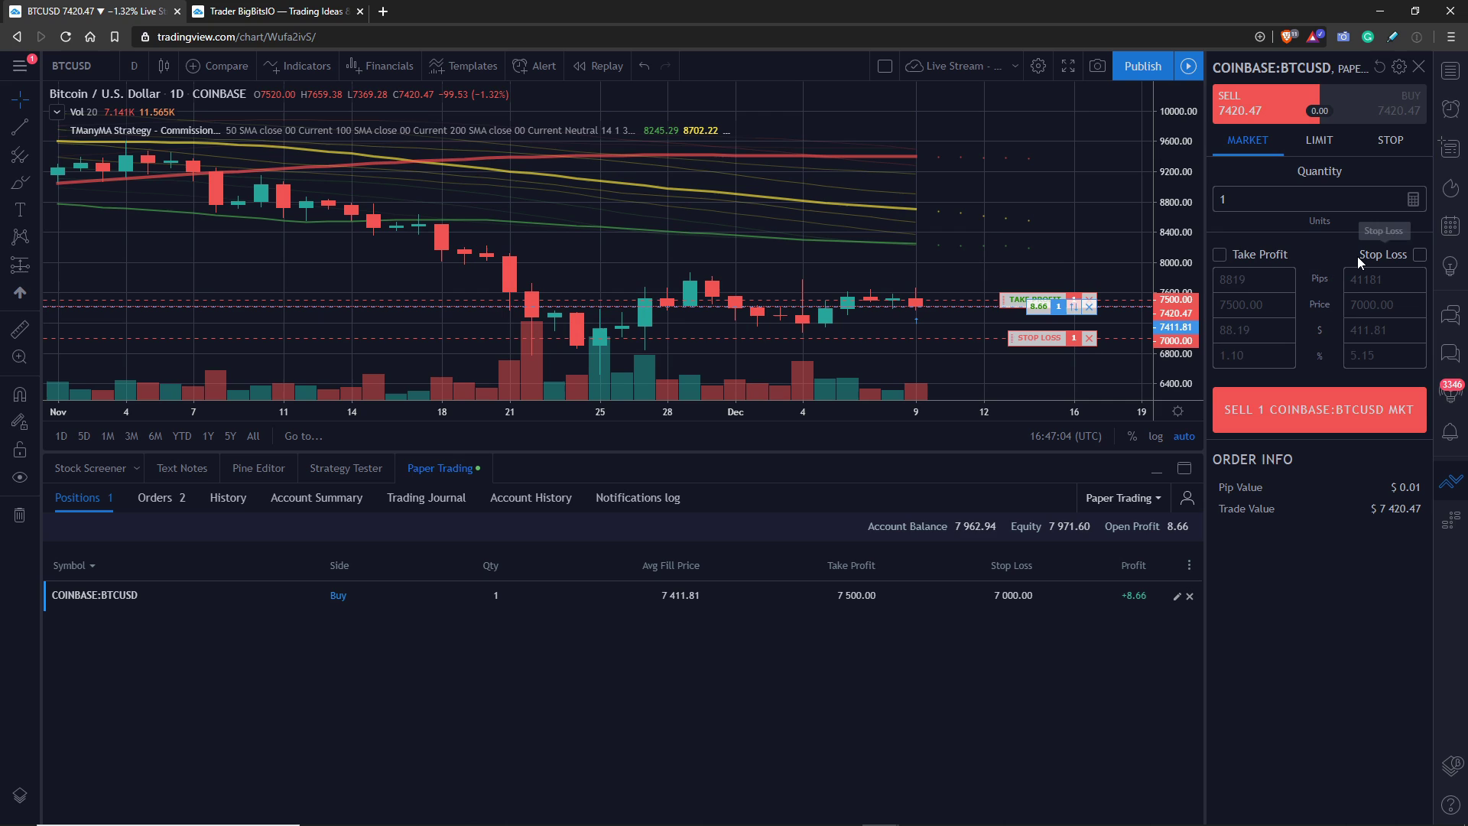
click(1321, 410)
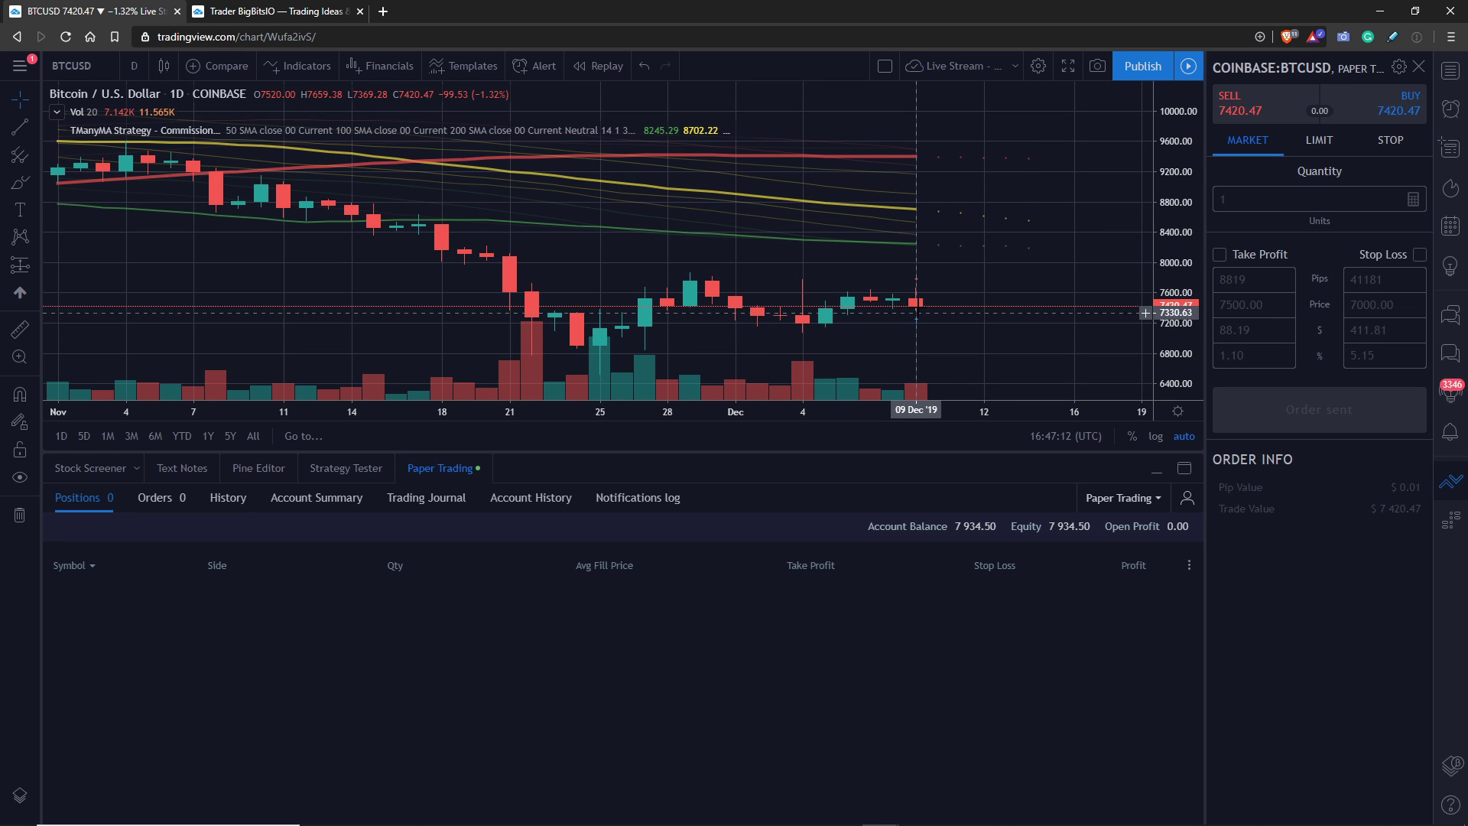
Examine the orders list, checking the type and status of the limit and stop orders attached to the closed position.
click(174, 501)
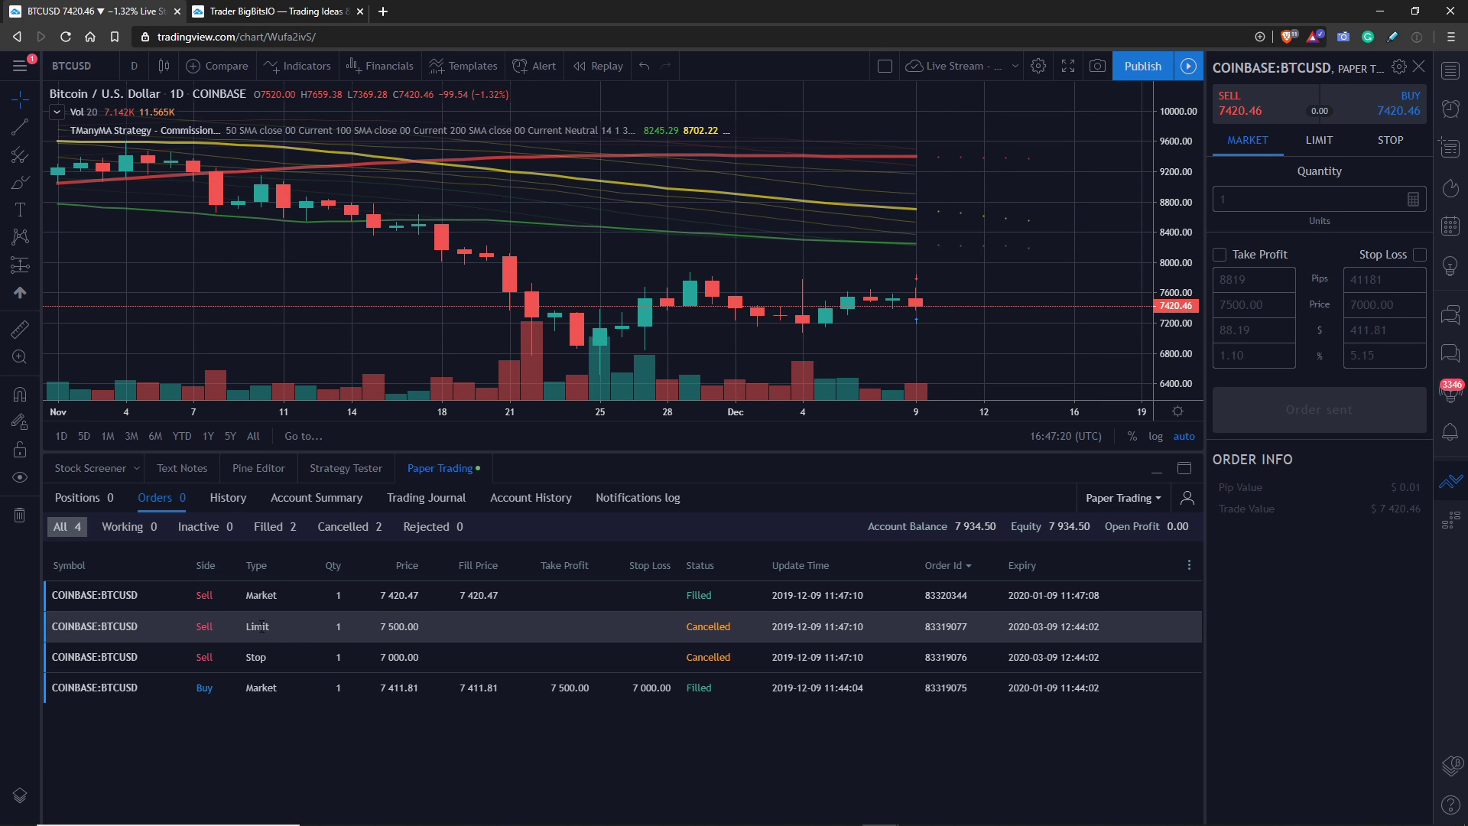
drag(247, 626, 273, 626)
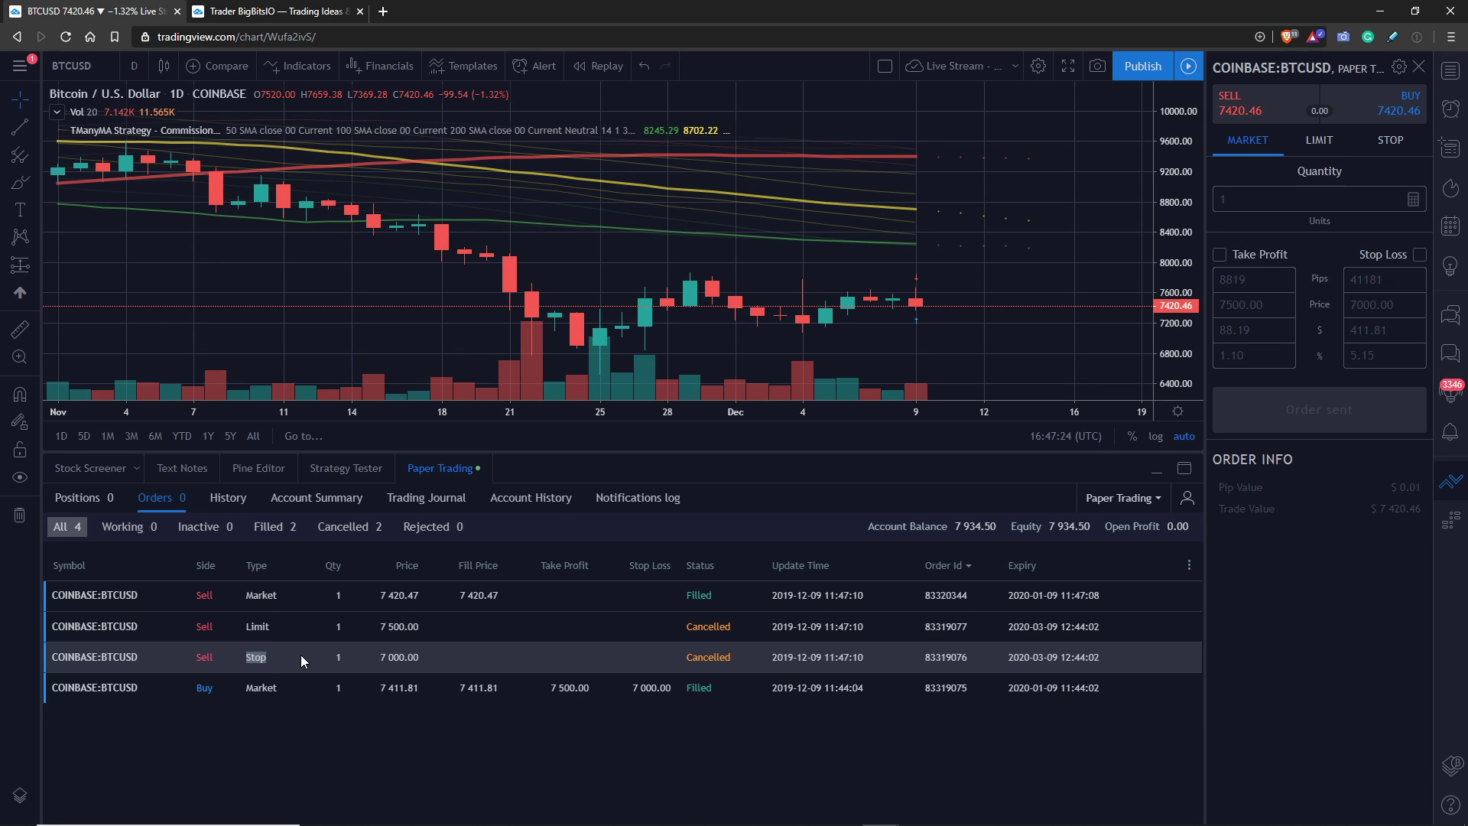
drag(754, 660, 690, 627)
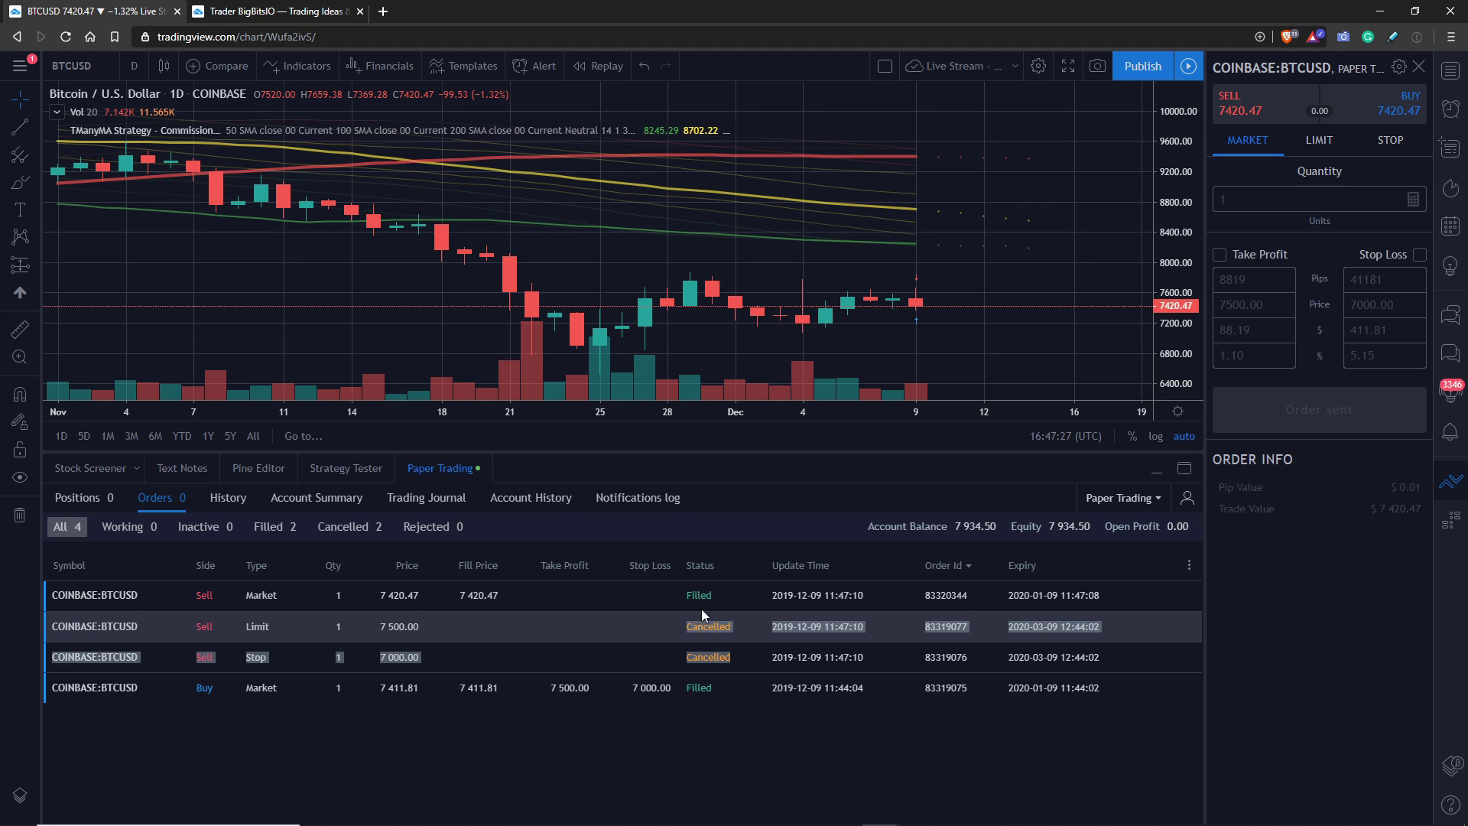
click(670, 636)
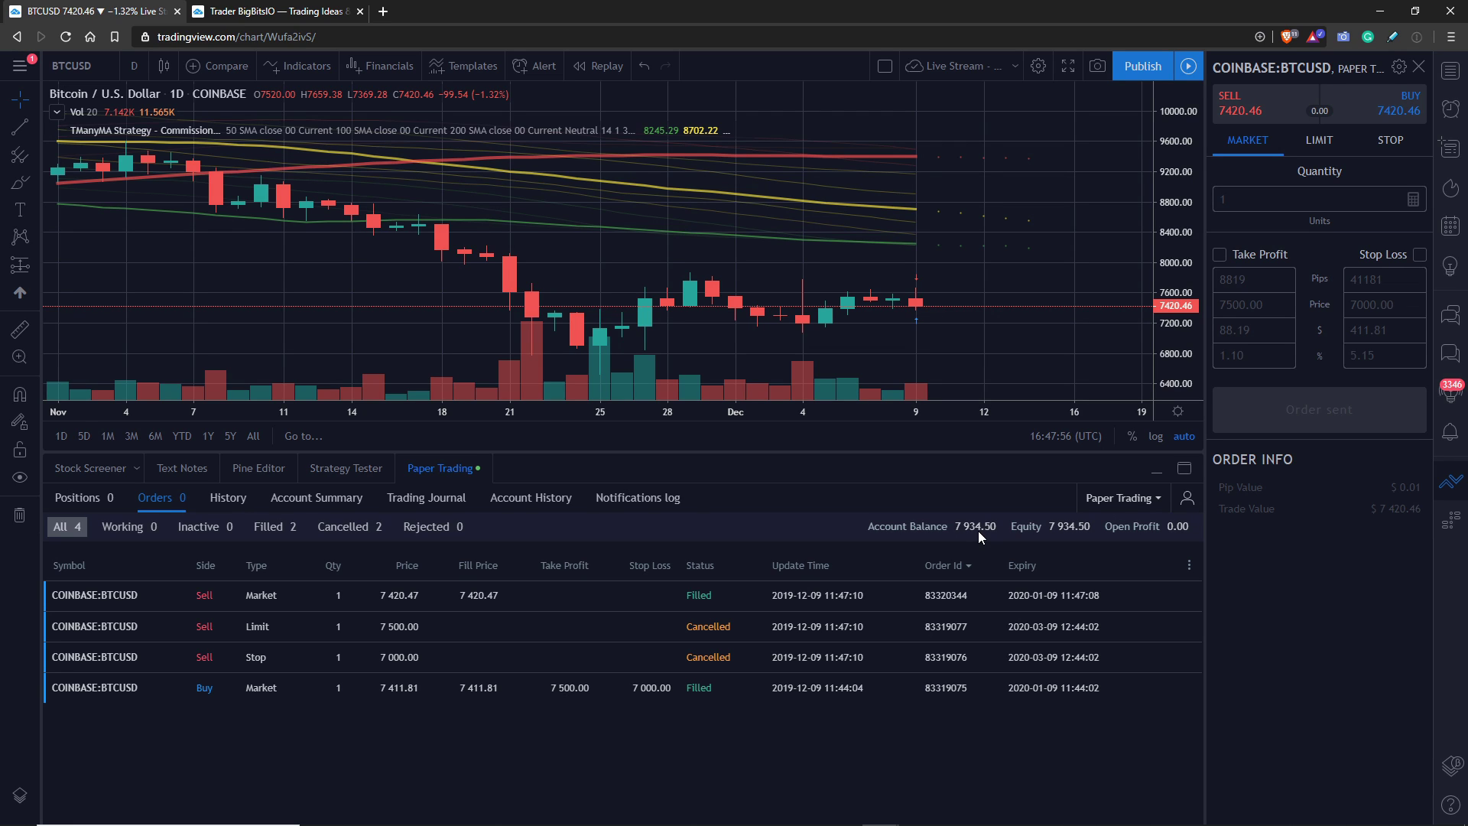
Compare the commissions charged on the filled buy and sell orders in the history, and check the open positions.
click(227, 498)
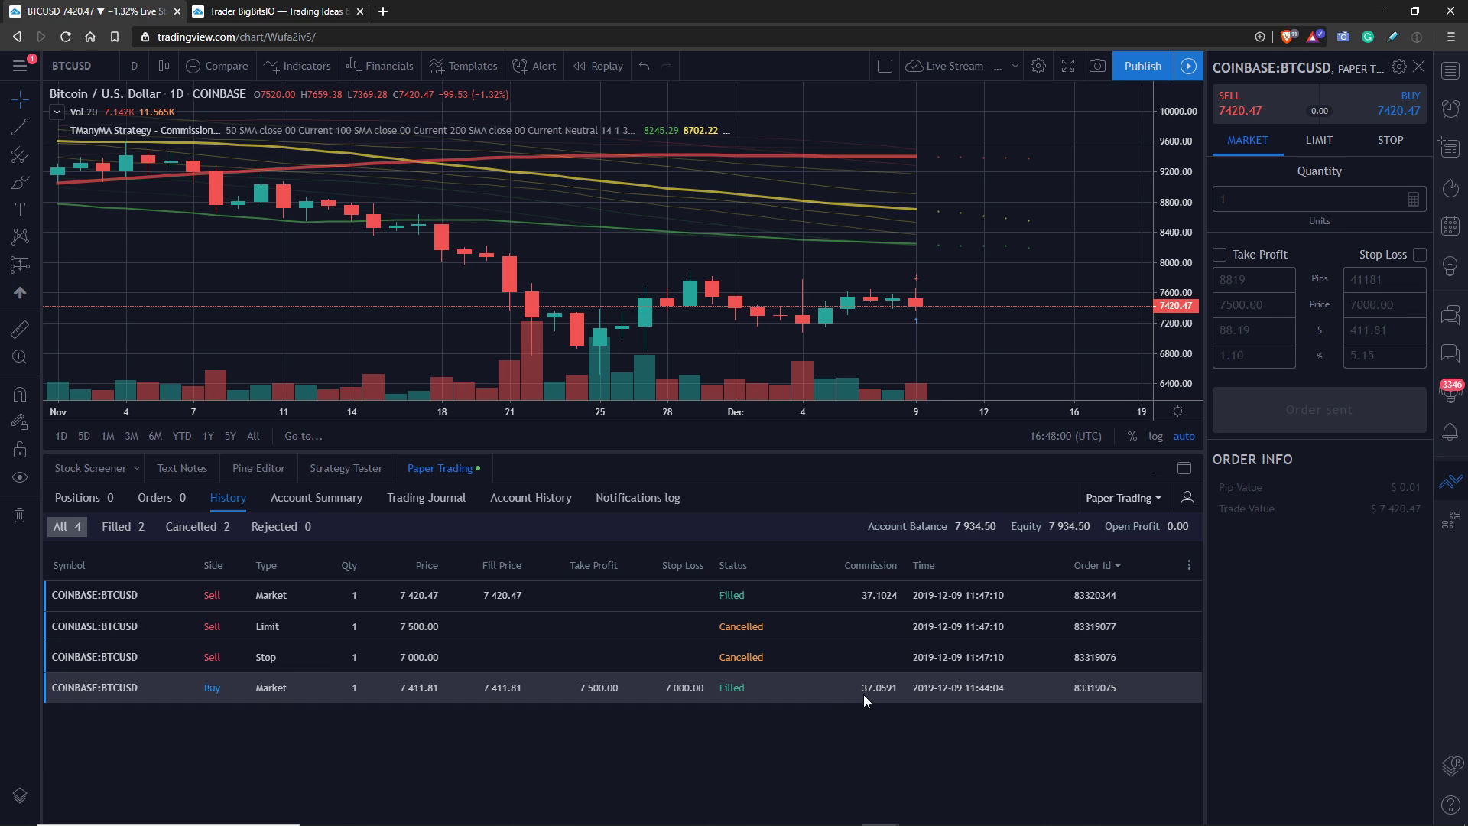
drag(866, 693, 899, 689)
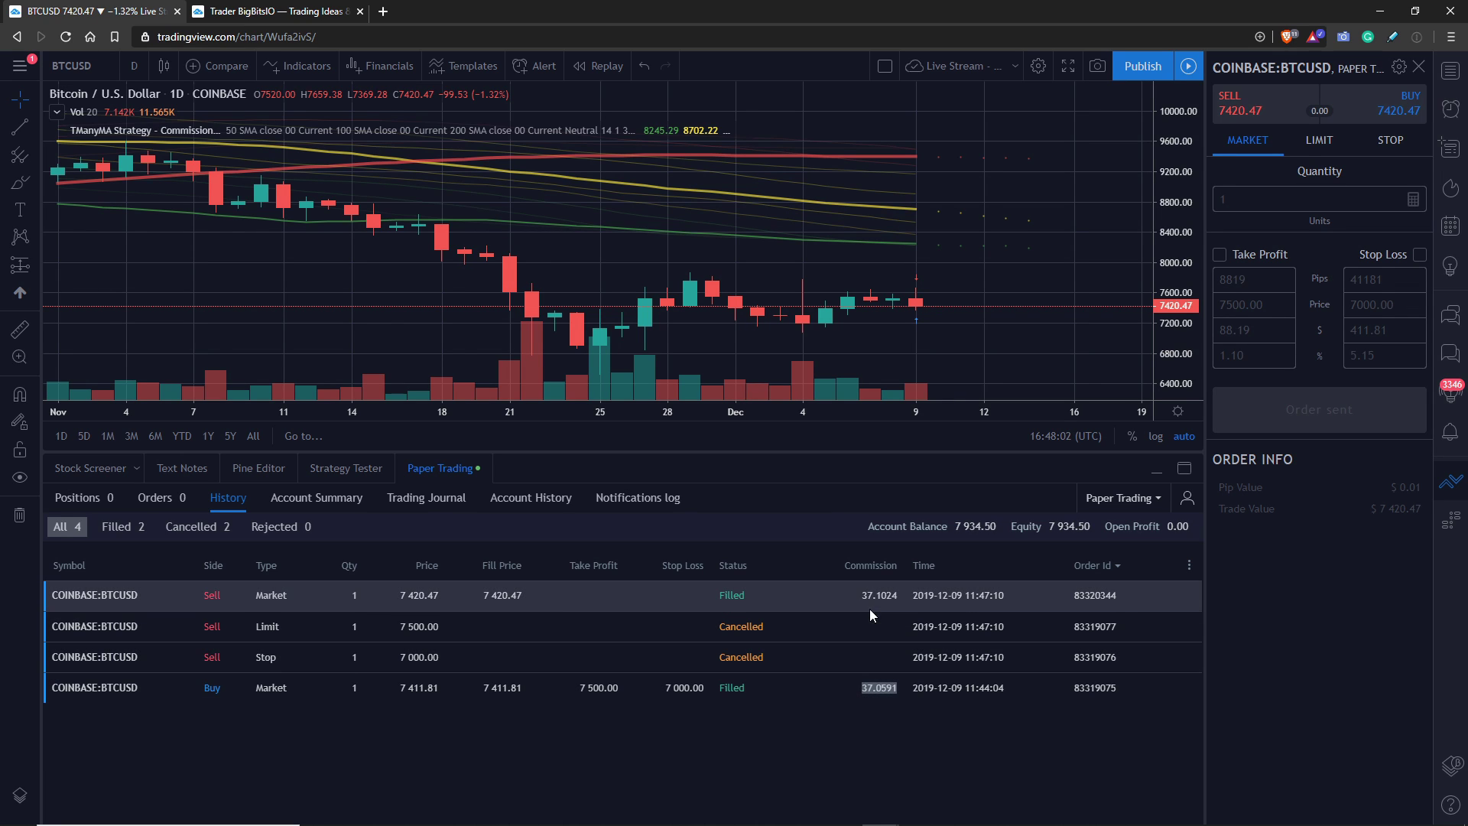
drag(862, 595, 907, 602)
click(107, 501)
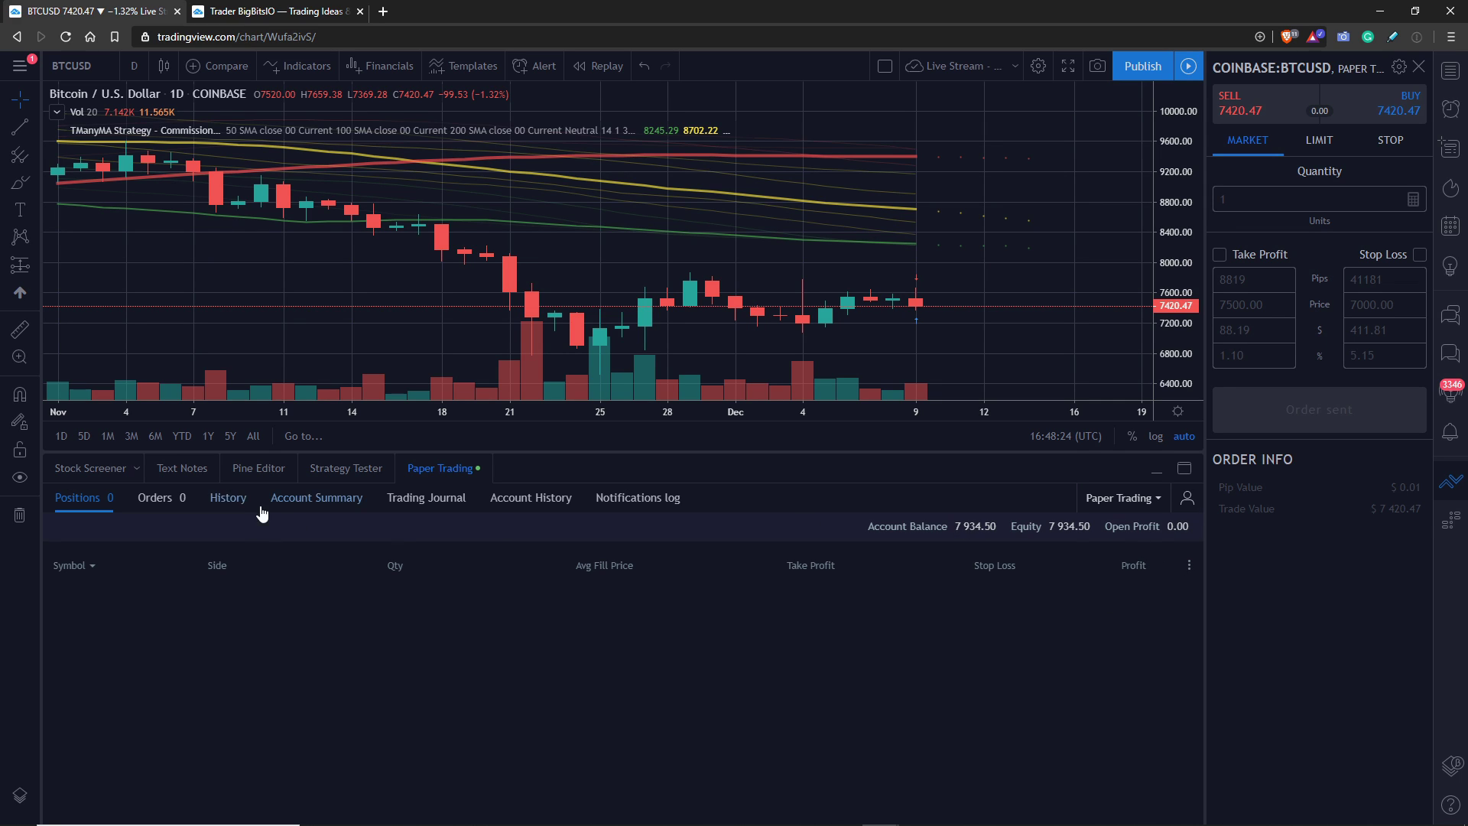
click(227, 498)
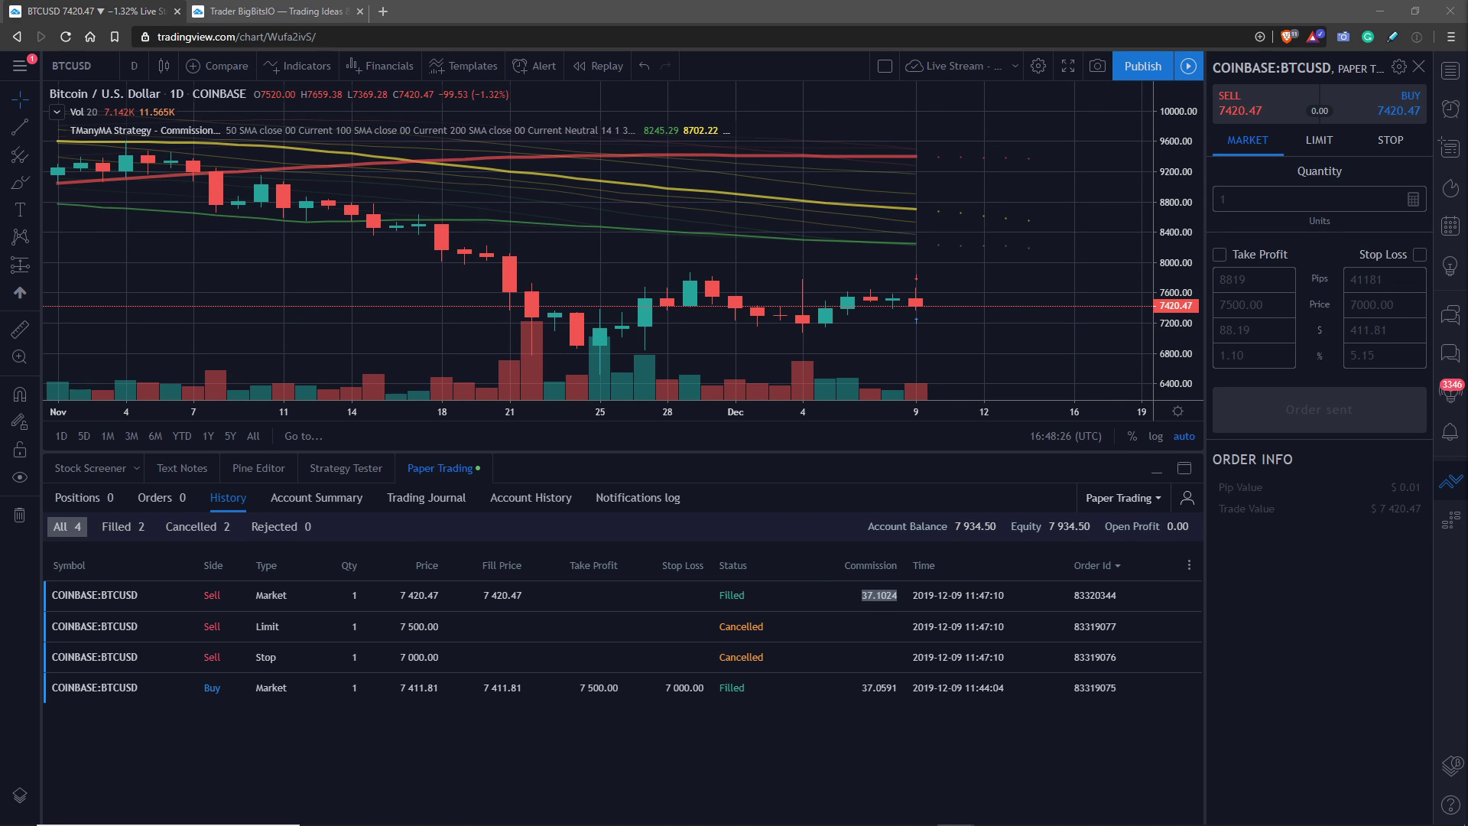
Set up a BTCUSD limit buy order, trying an order price of Ask + 6 and setting it back to Ask.
click(1323, 141)
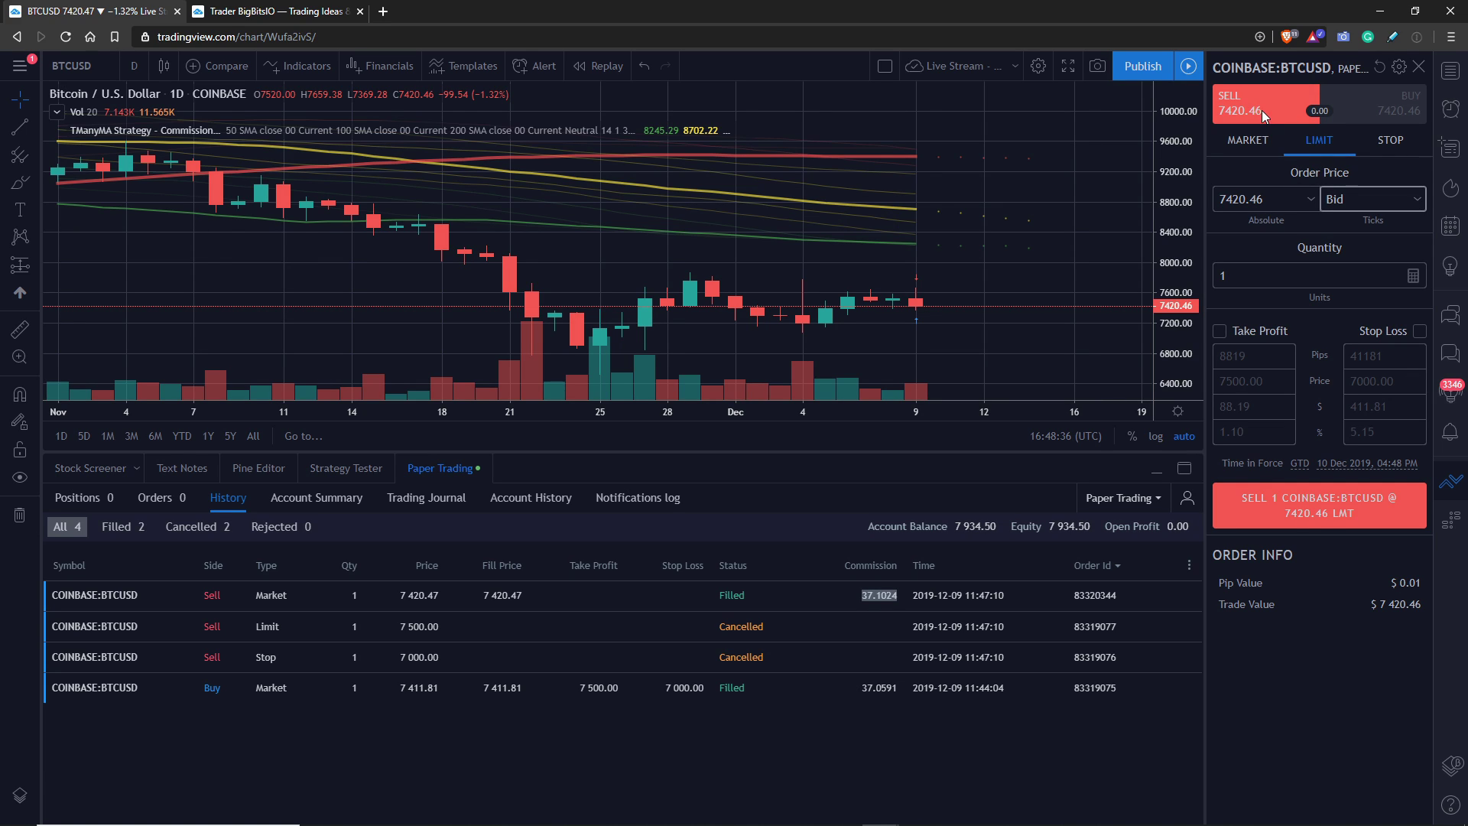
click(1401, 112)
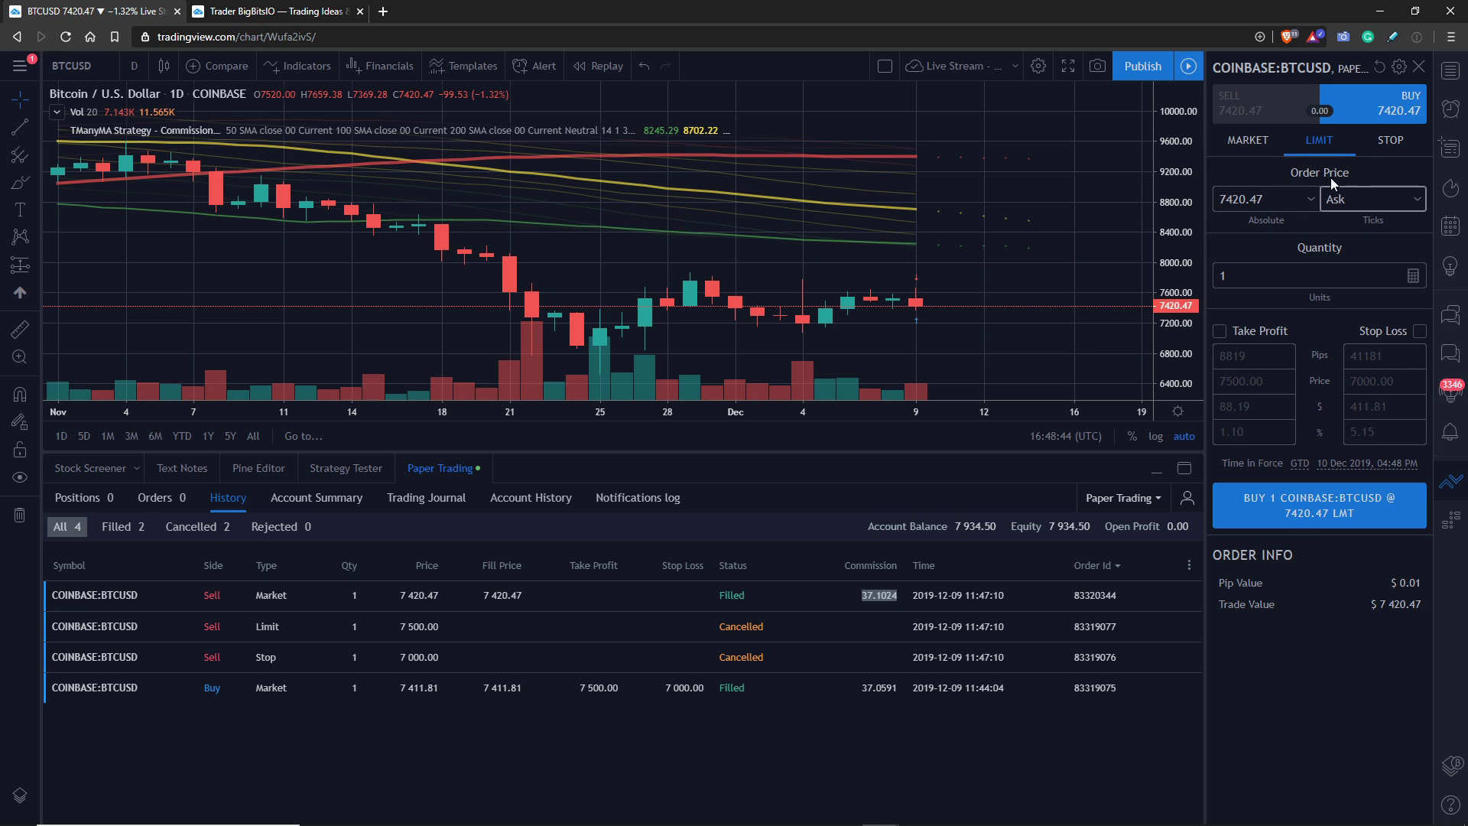
click(1422, 195)
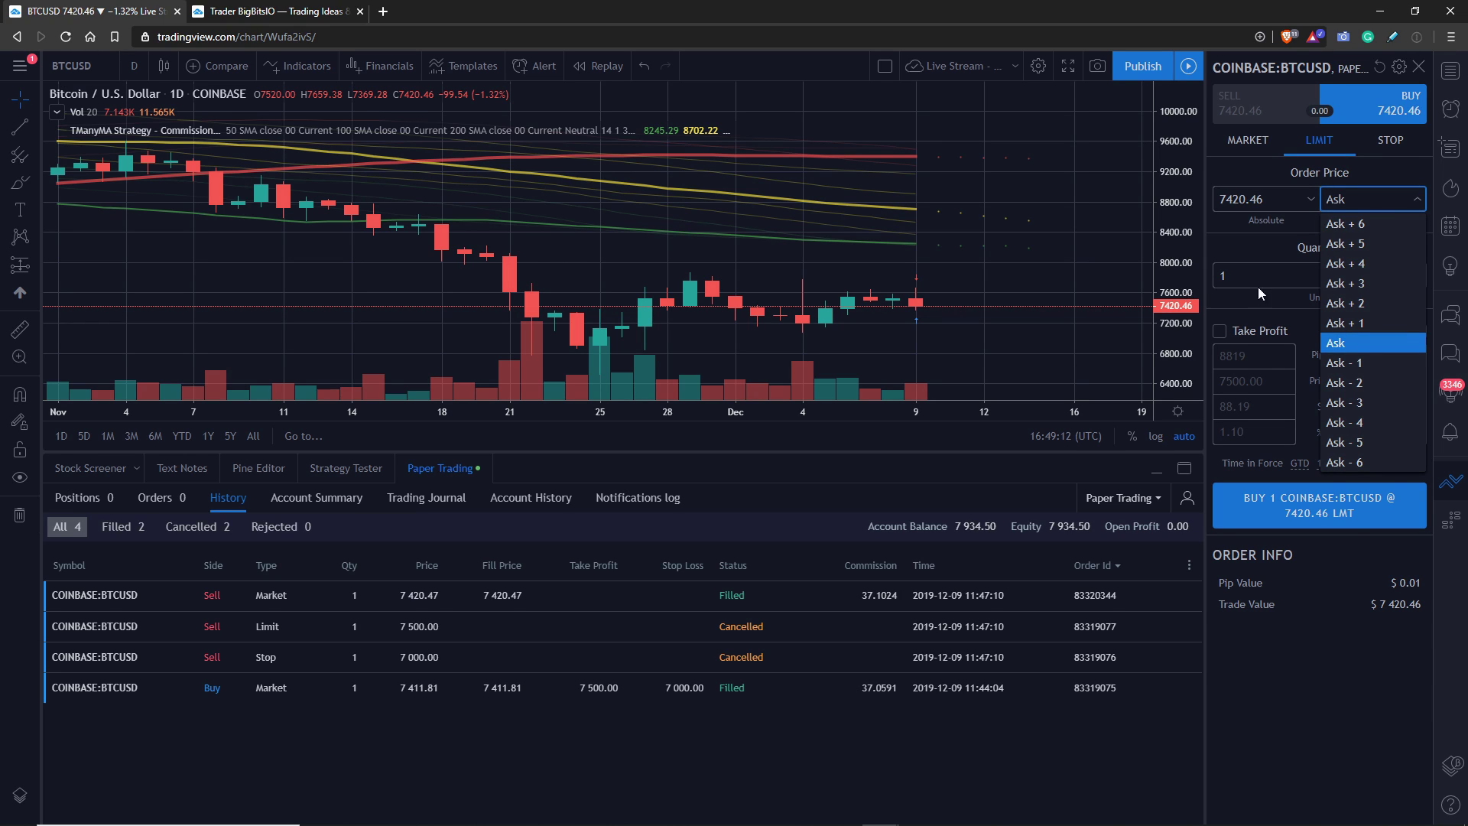
click(1366, 227)
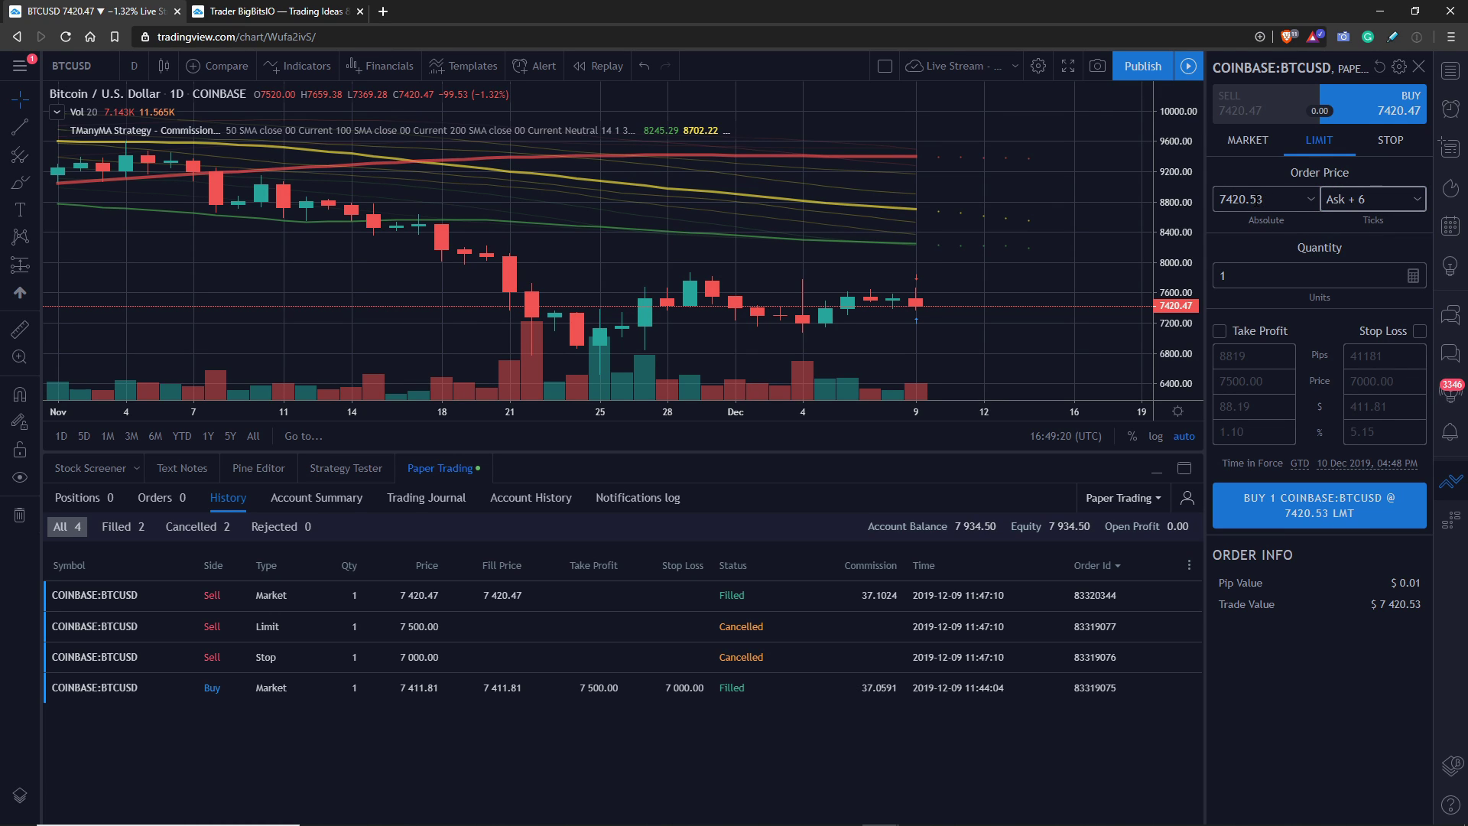
click(1389, 201)
click(1415, 204)
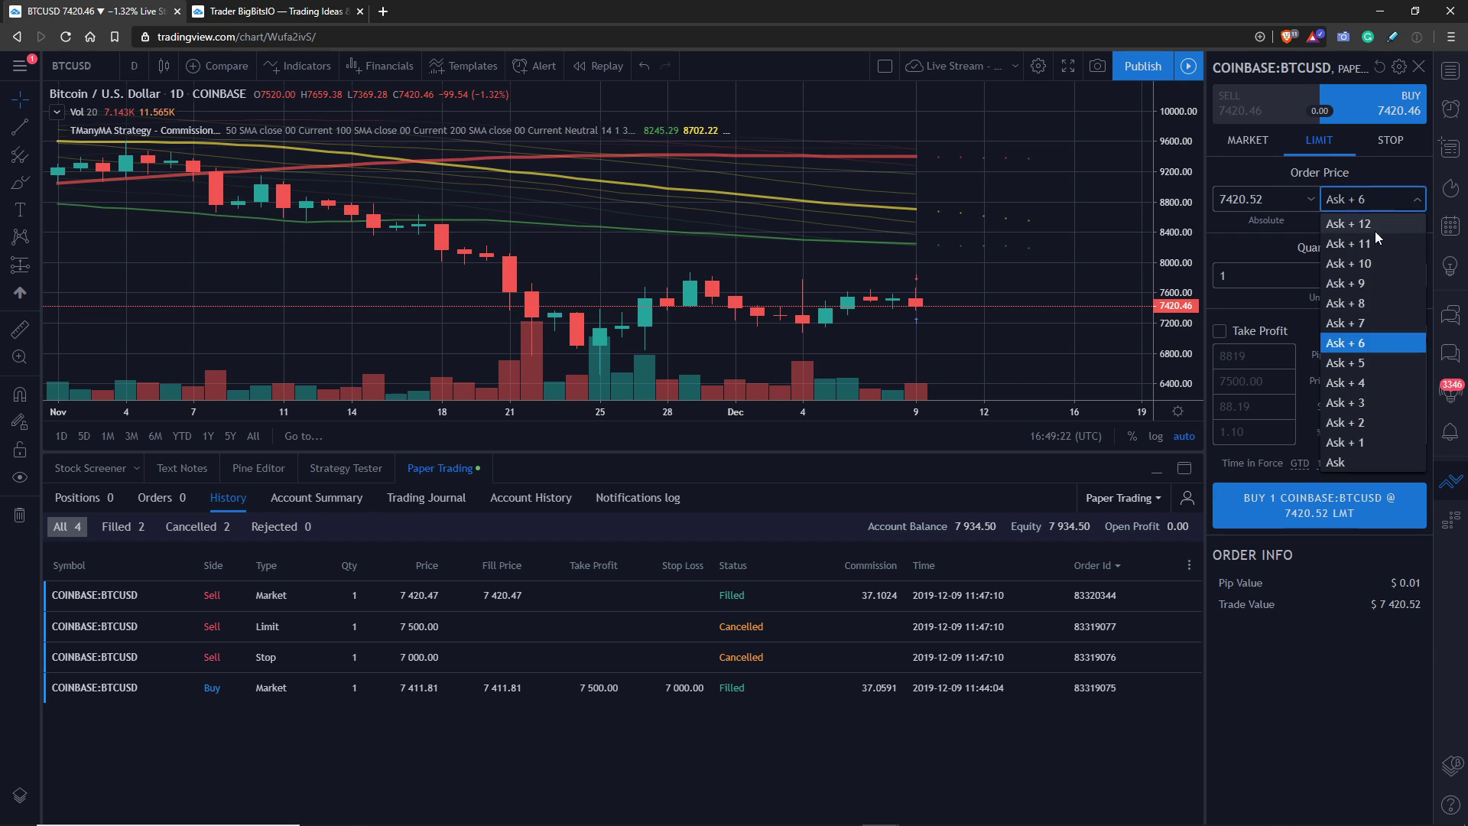
click(1355, 465)
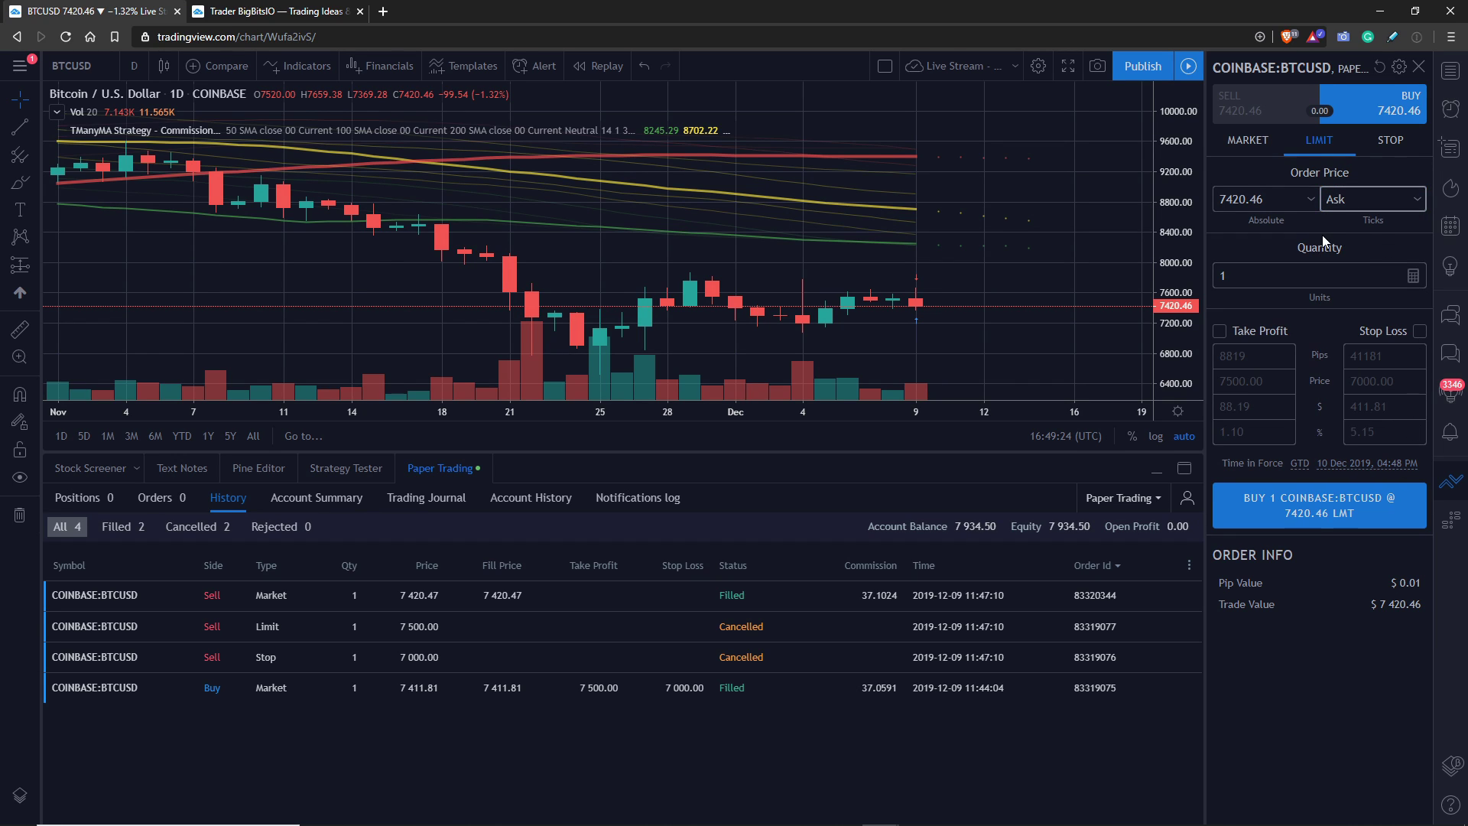
Enable take profit at 7500 and stop loss at 7000 on the 1-unit BTCUSD limit buy order.
click(1264, 282)
click(1222, 330)
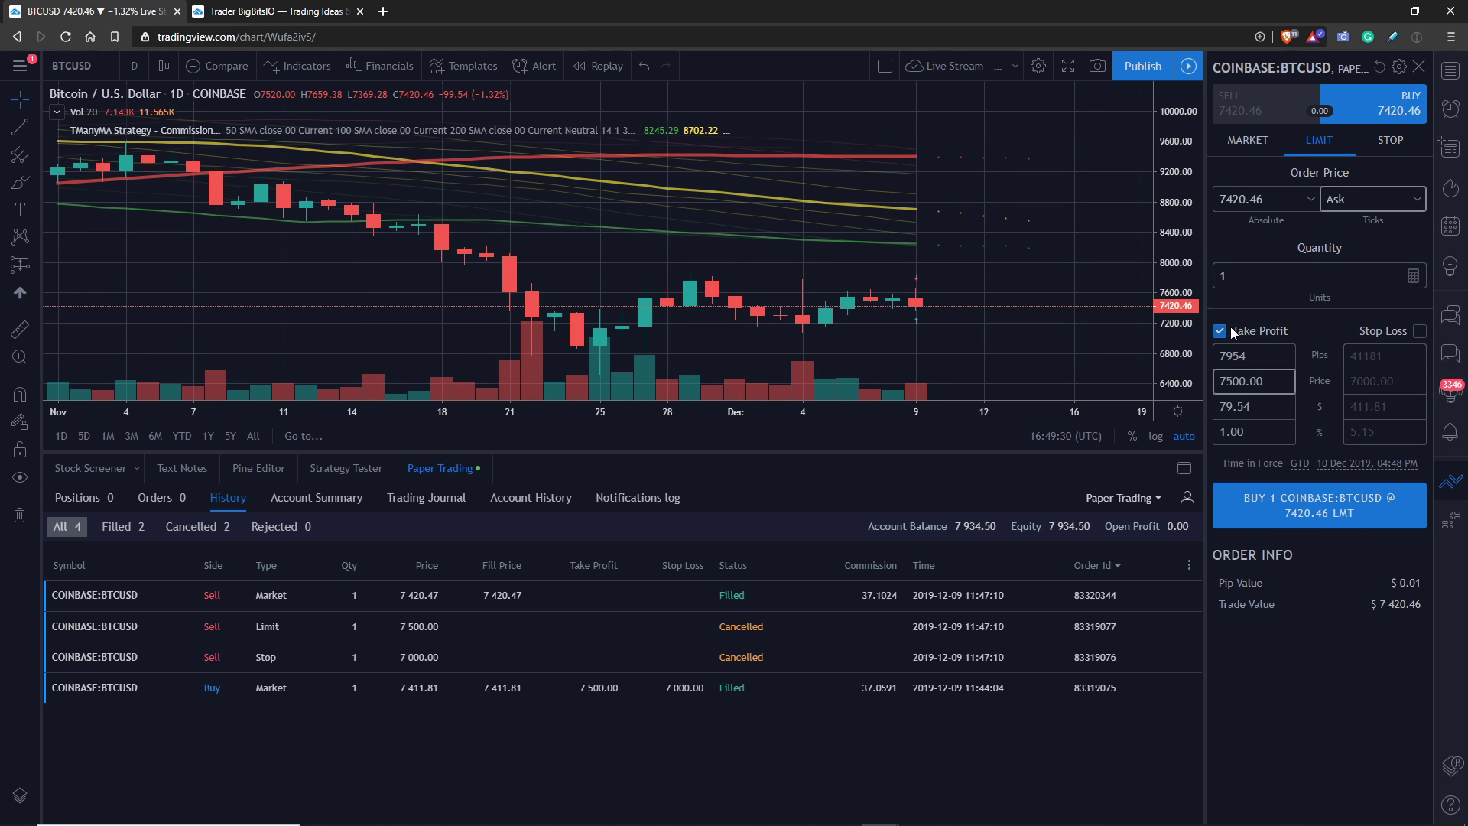
click(1419, 332)
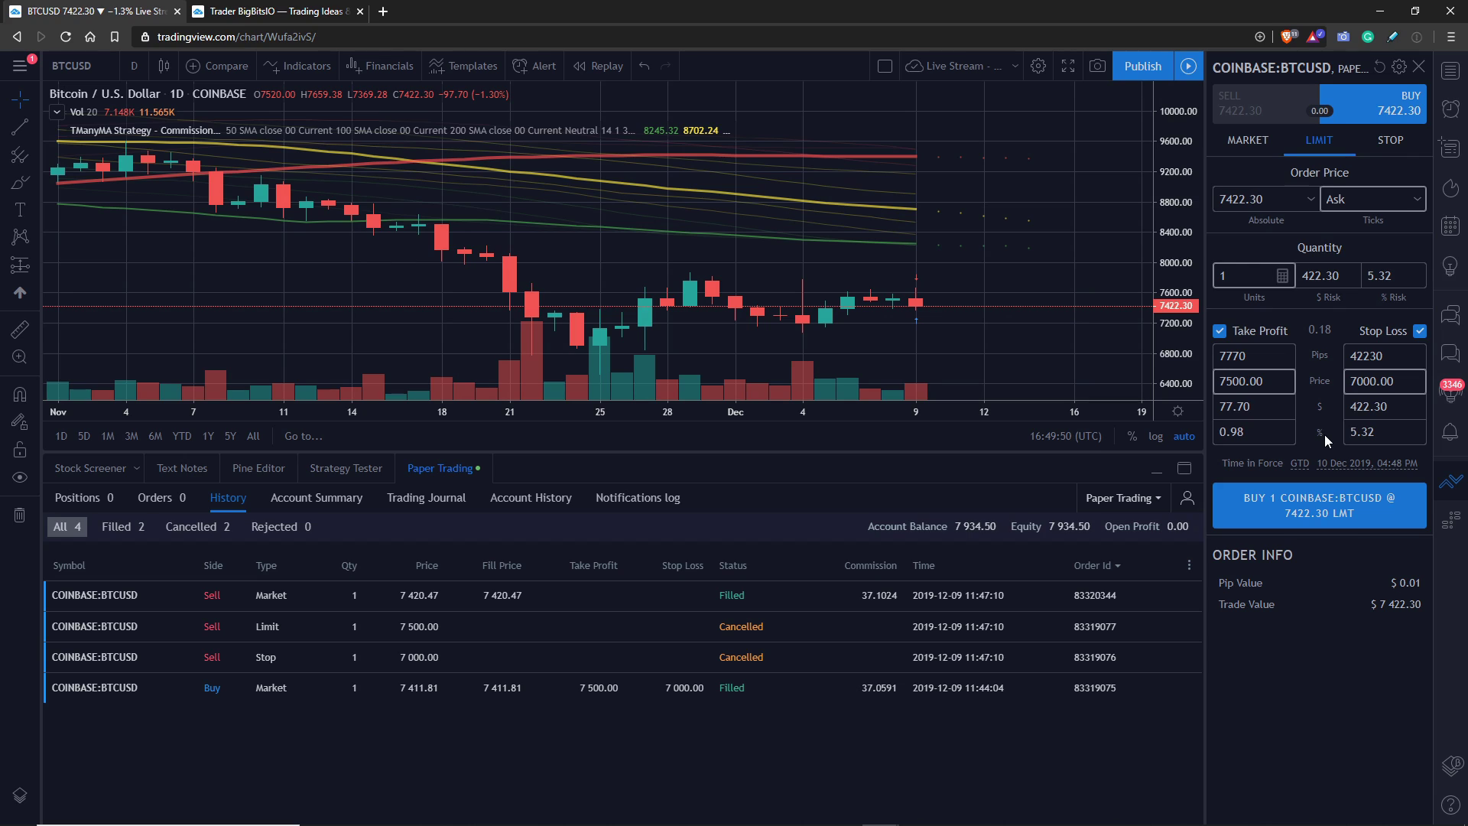
Switch the limit order to the sell side and set its order price to Bid - 1.
click(1272, 108)
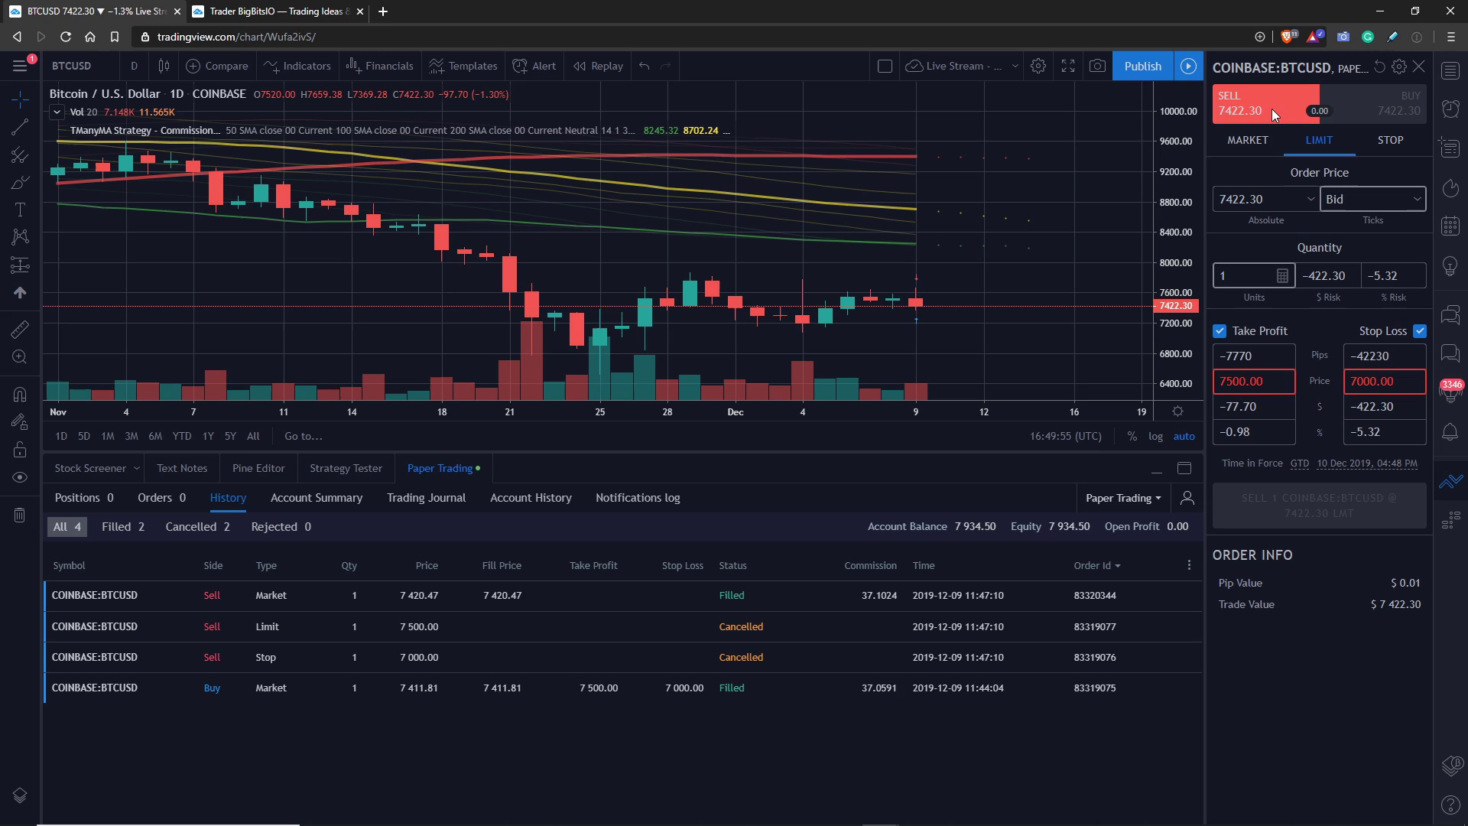
click(1416, 200)
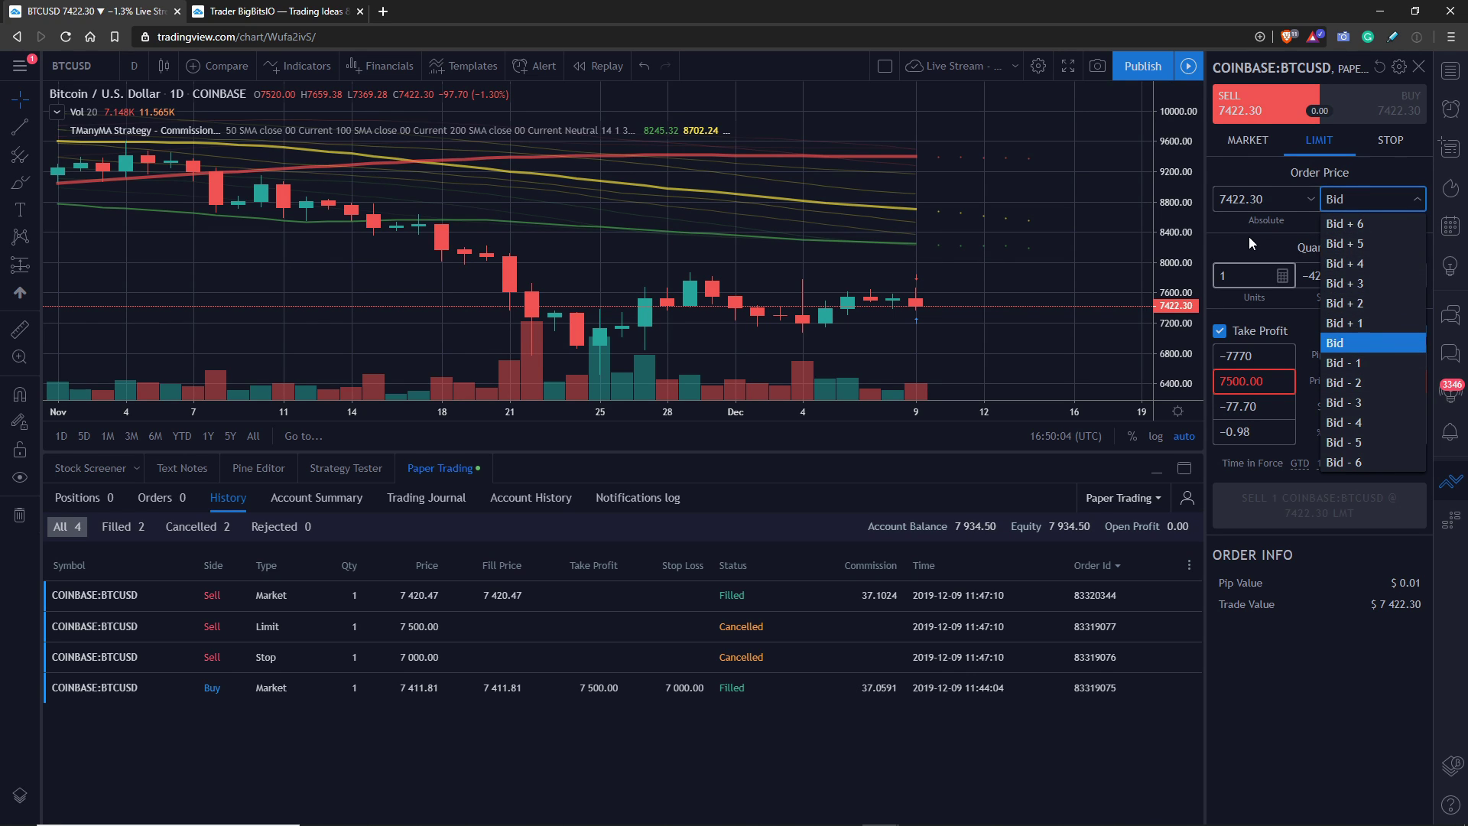
click(1370, 361)
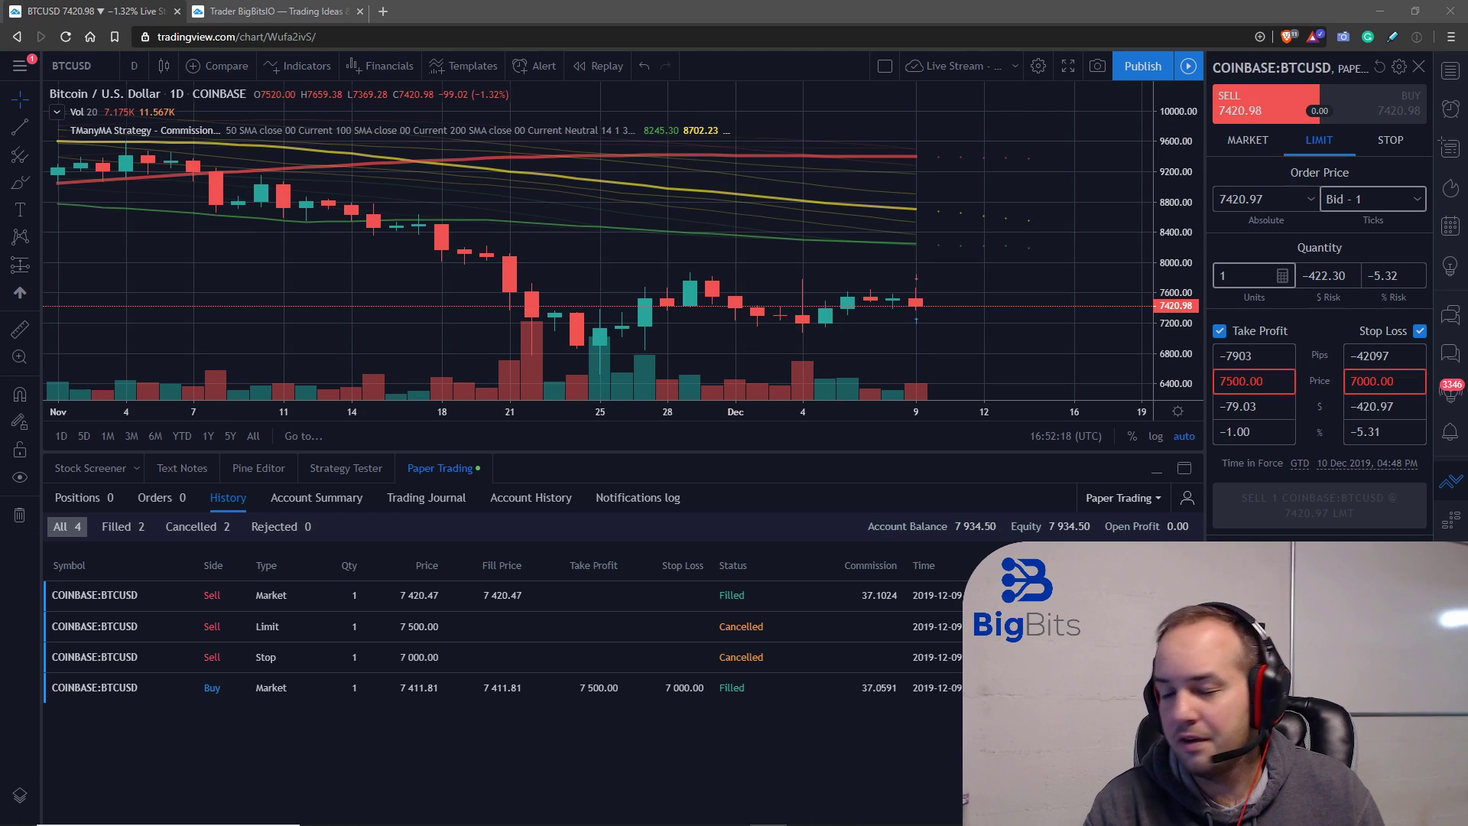
Switch to the BigBitsIO profile page and look through its published scripts, from the newest to Scripting Tutorial 1 and back.
key(ctrl+Tab)
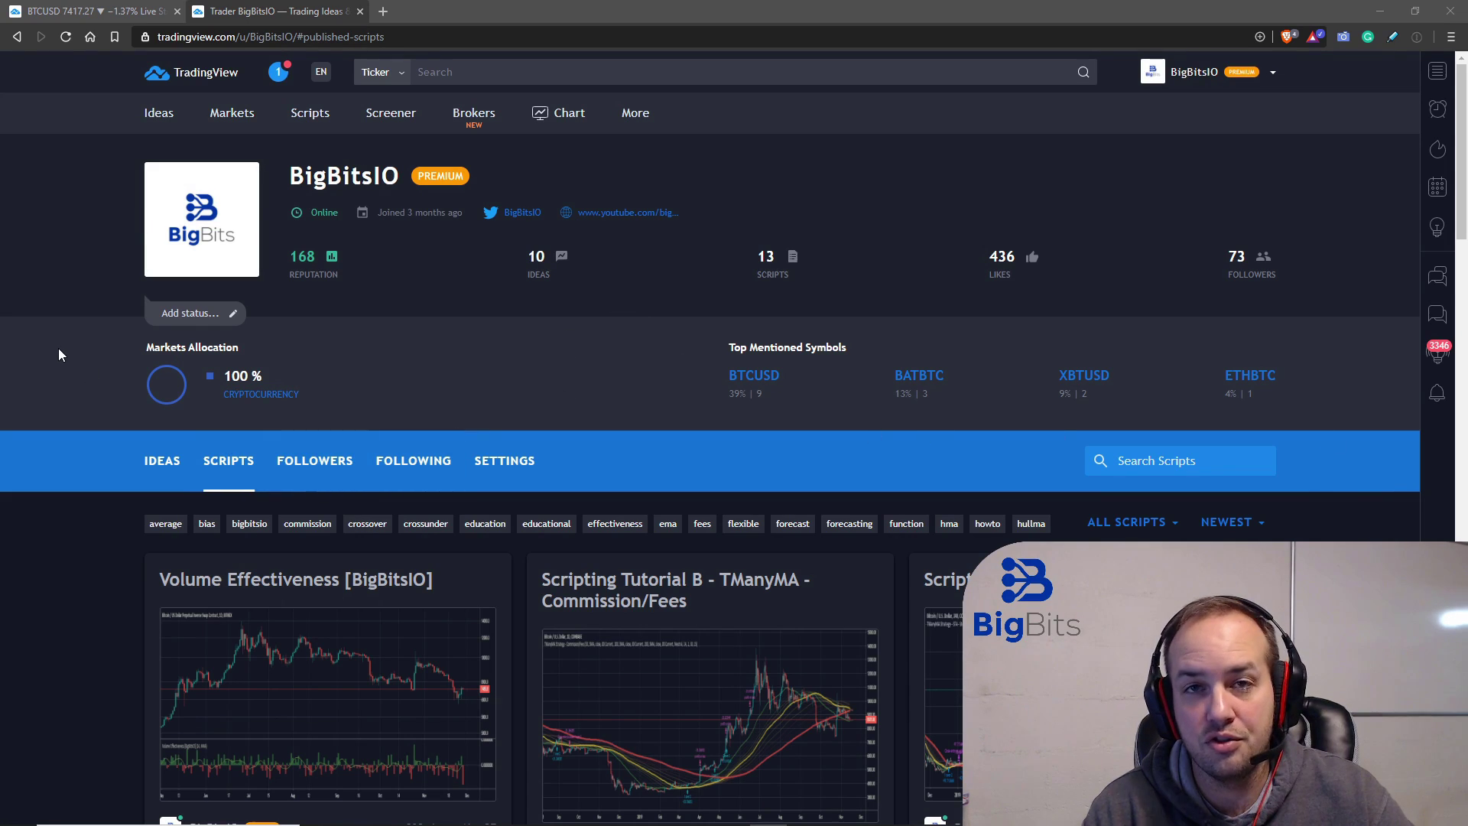
scroll(59, 349, down, 1)
scroll(61, 350, down, 15)
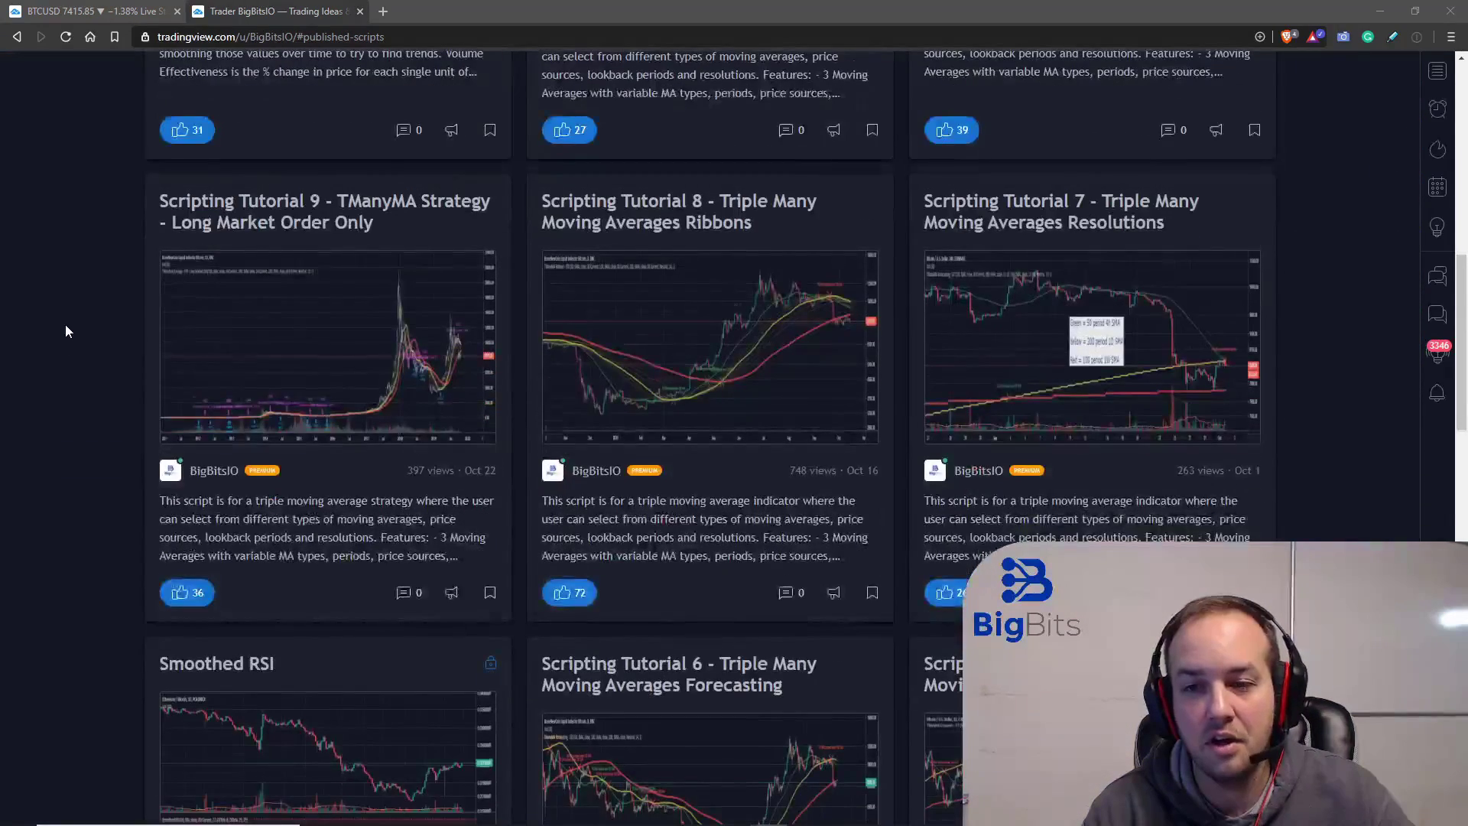
scroll(66, 331, down, 14)
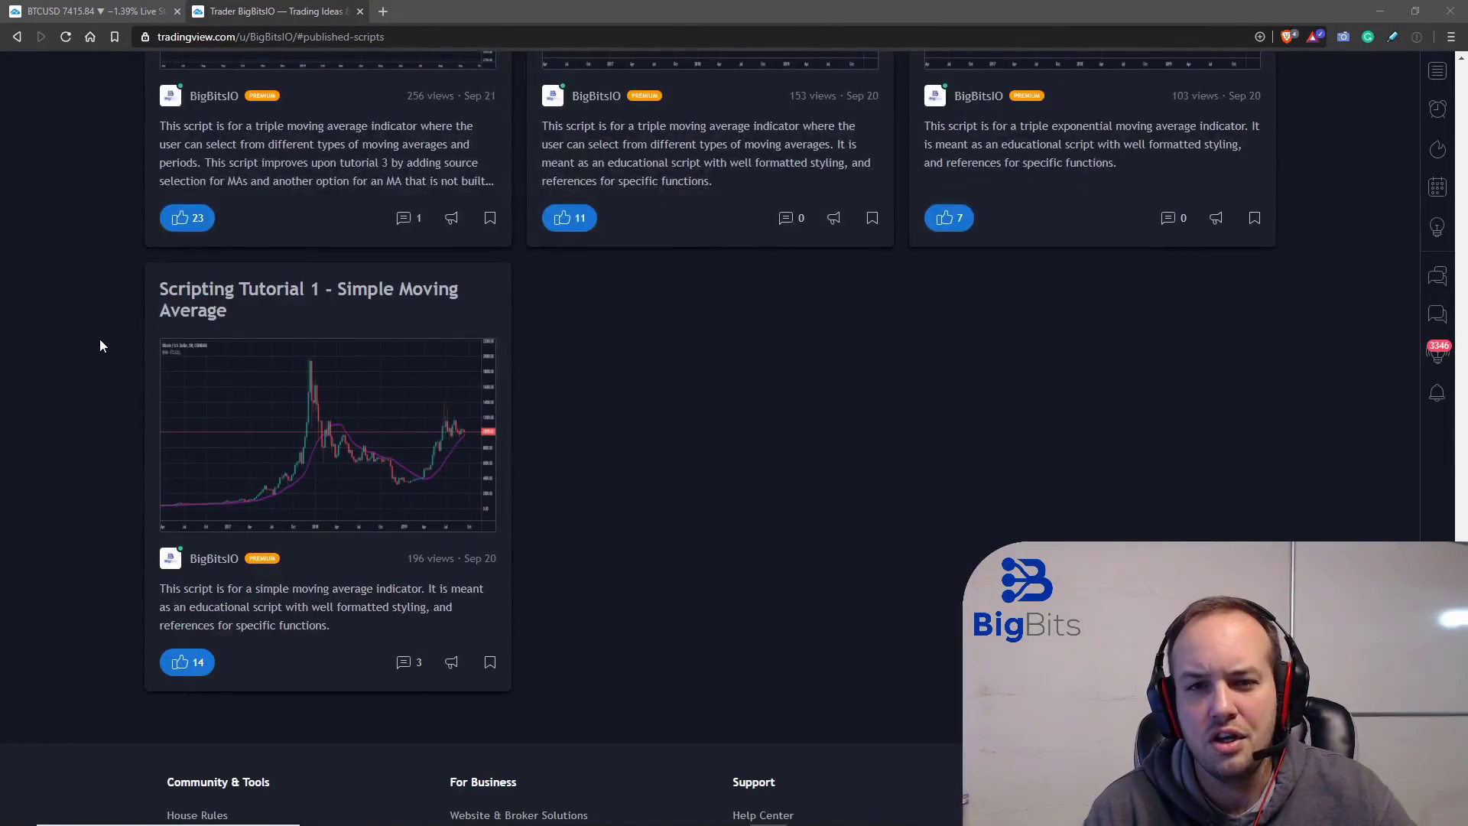
scroll(93, 324, up, 3)
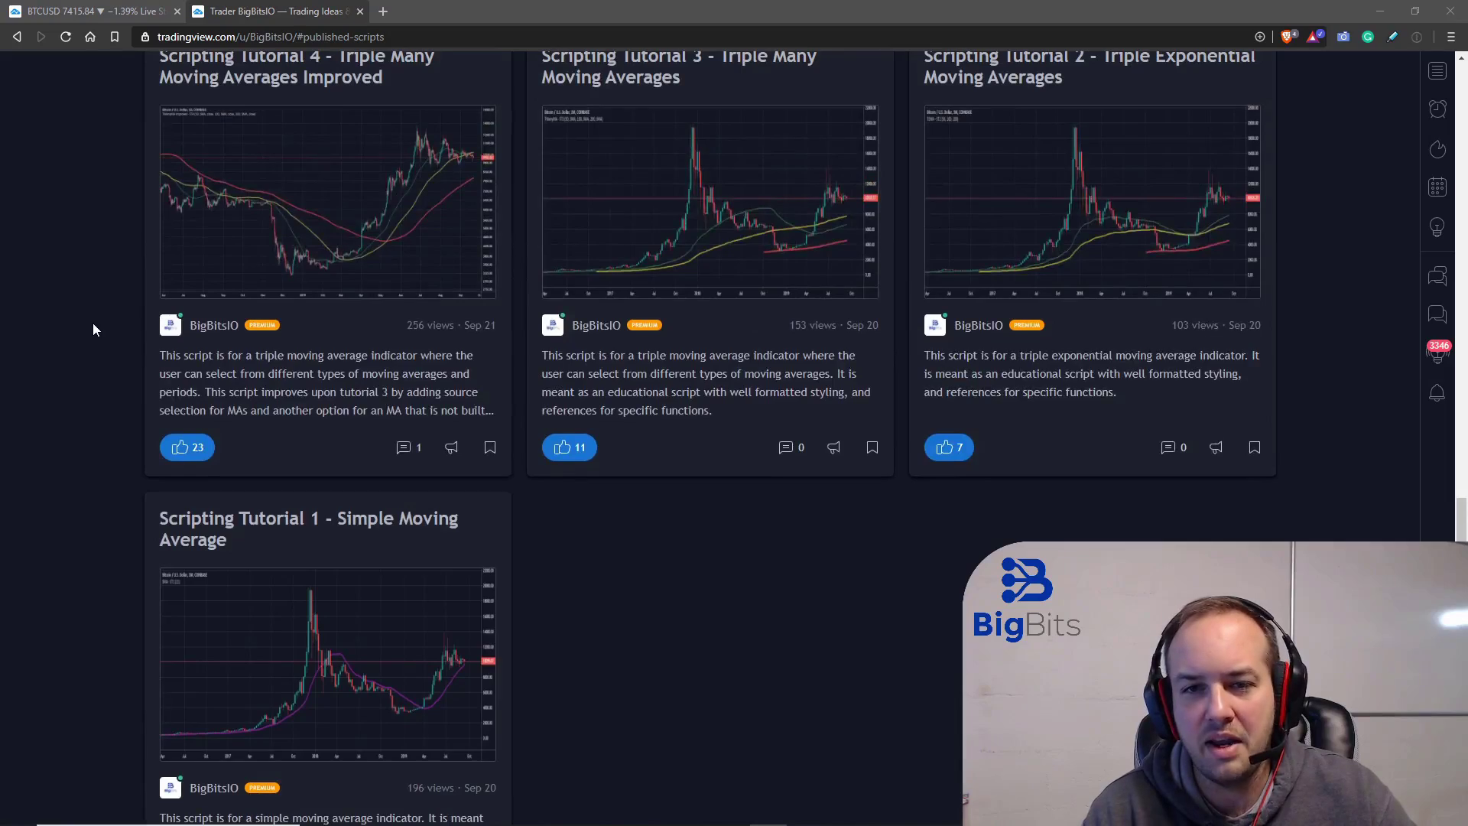
scroll(93, 330, up, 4)
scroll(741, 329, up, 6)
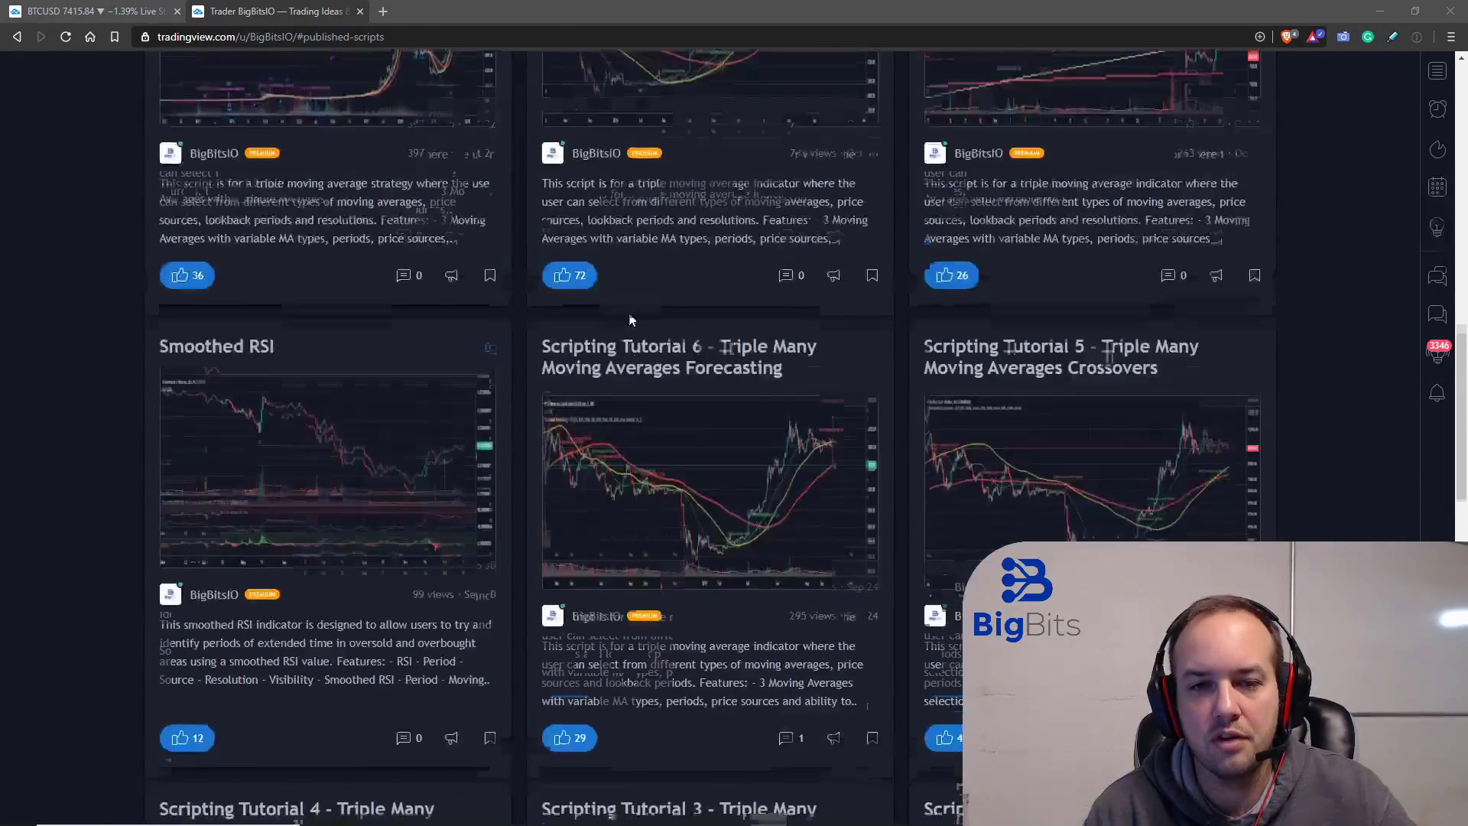
scroll(631, 320, up, 12)
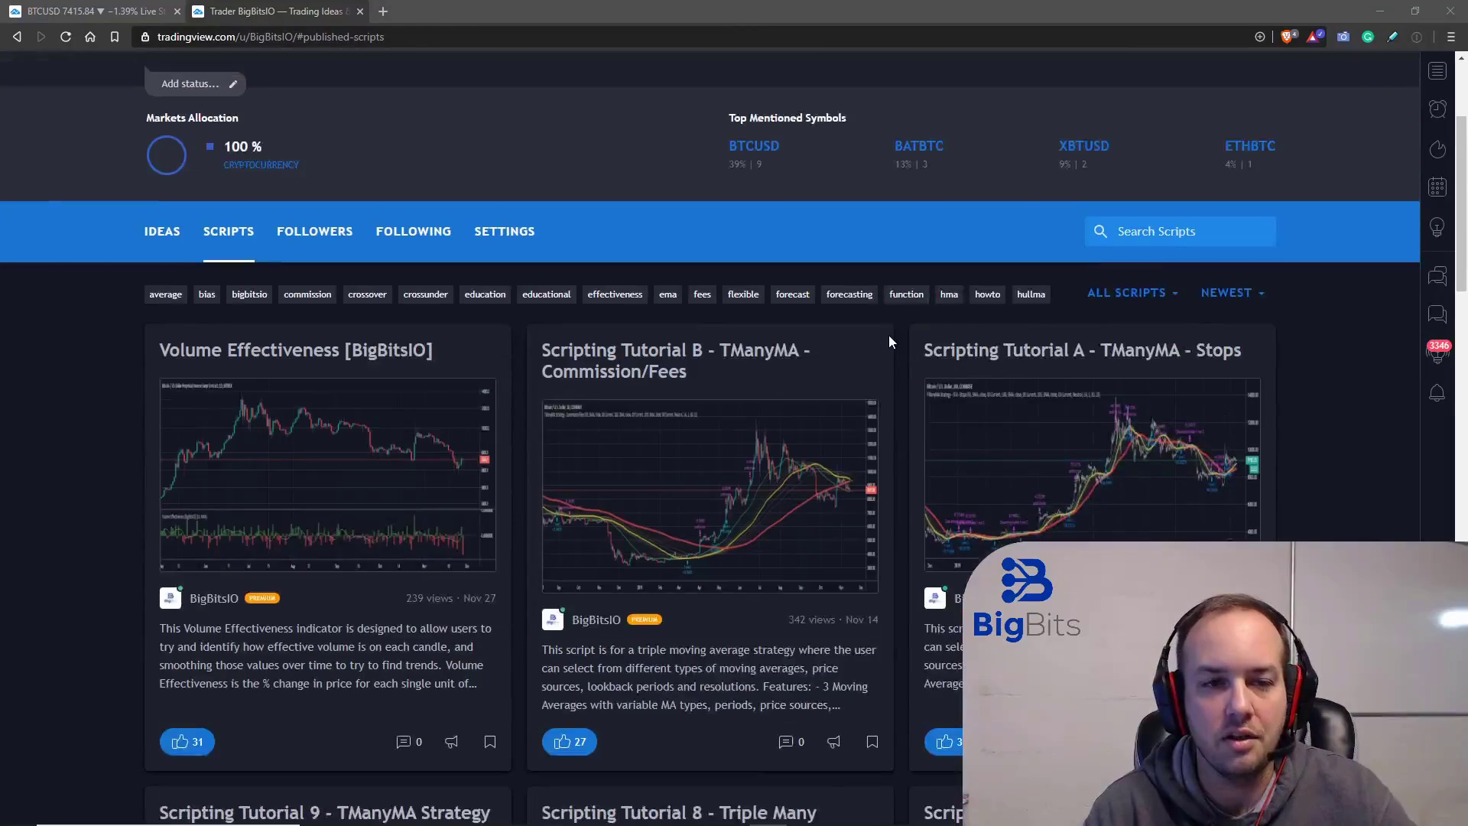
scroll(980, 391, up, 3)
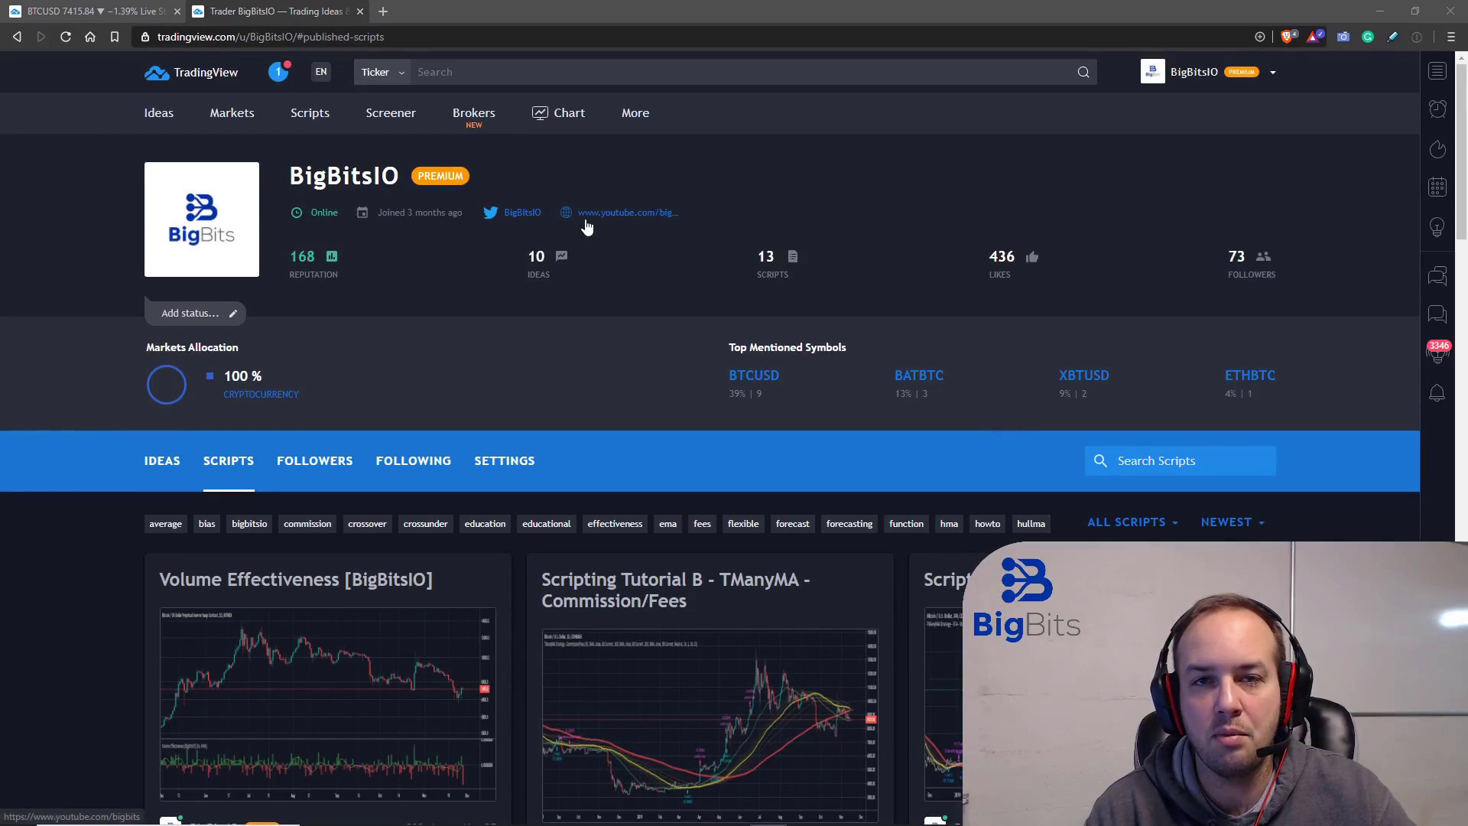